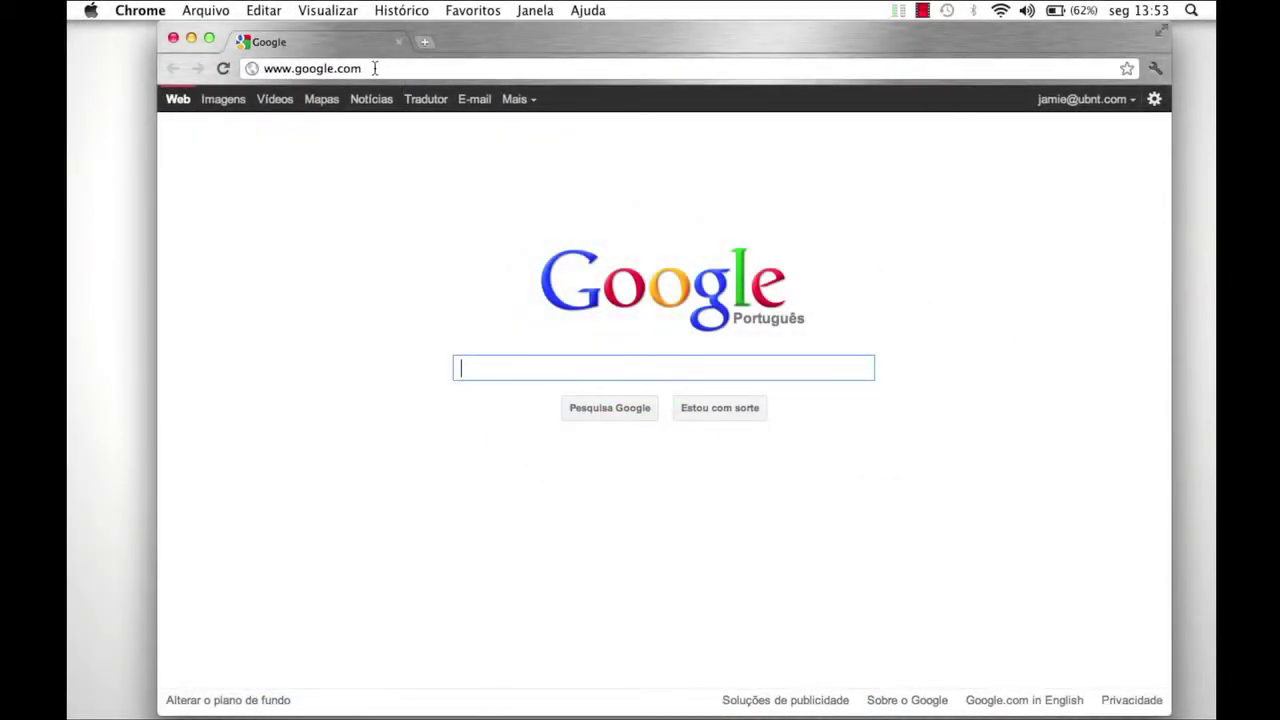
Load the Ubiquiti forum and open the UniFi – Beta Release 2.1.0 thread.
click(374, 68)
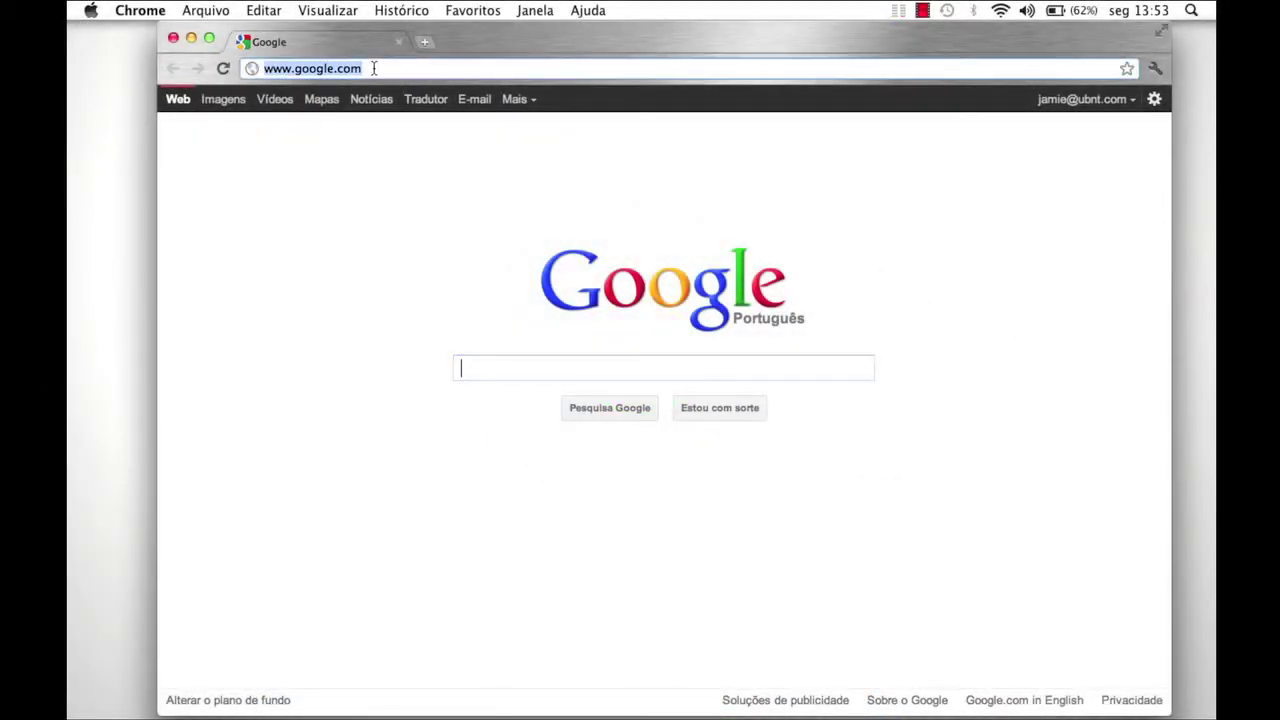
text(www.ubnt.com/forum)
key(Return)
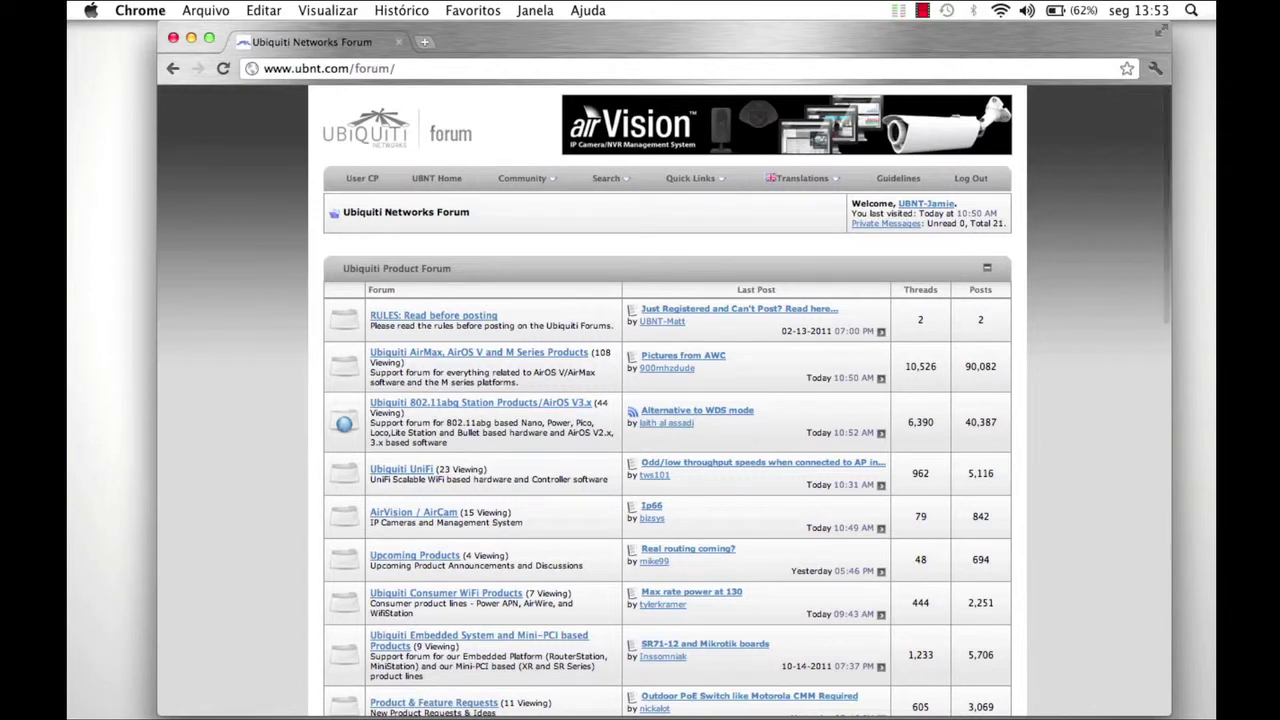
click(408, 470)
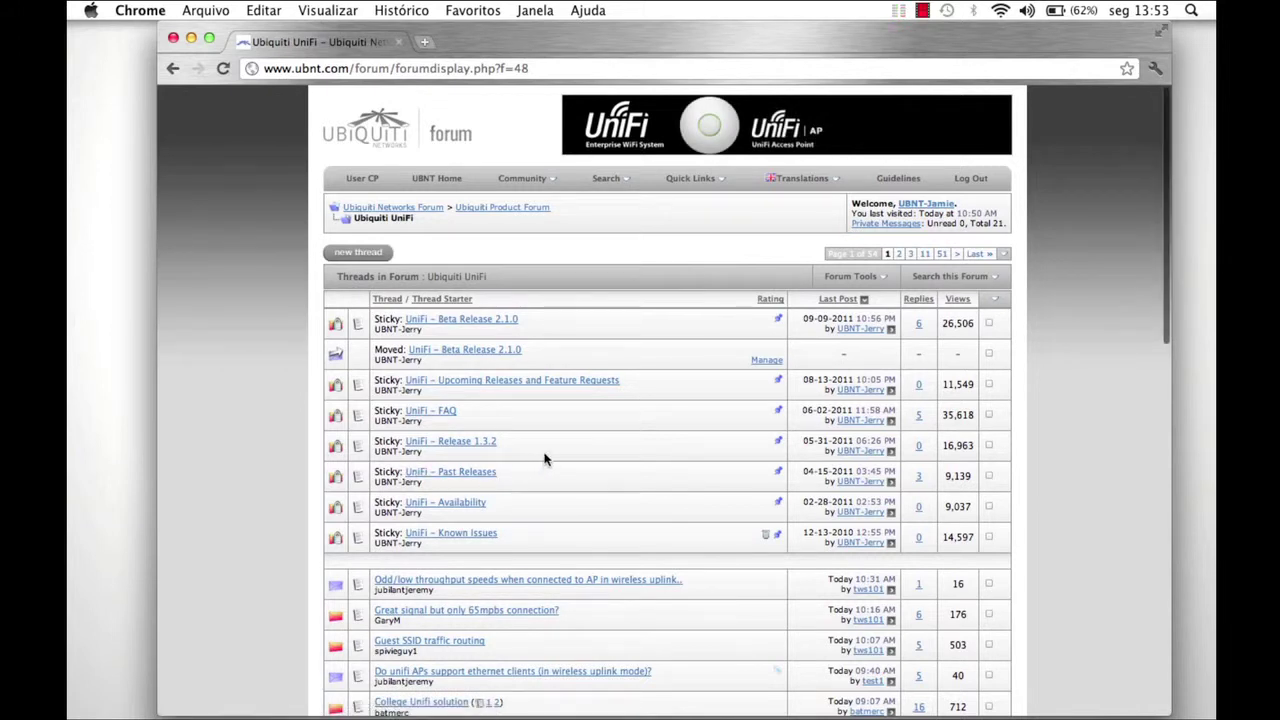
click(492, 323)
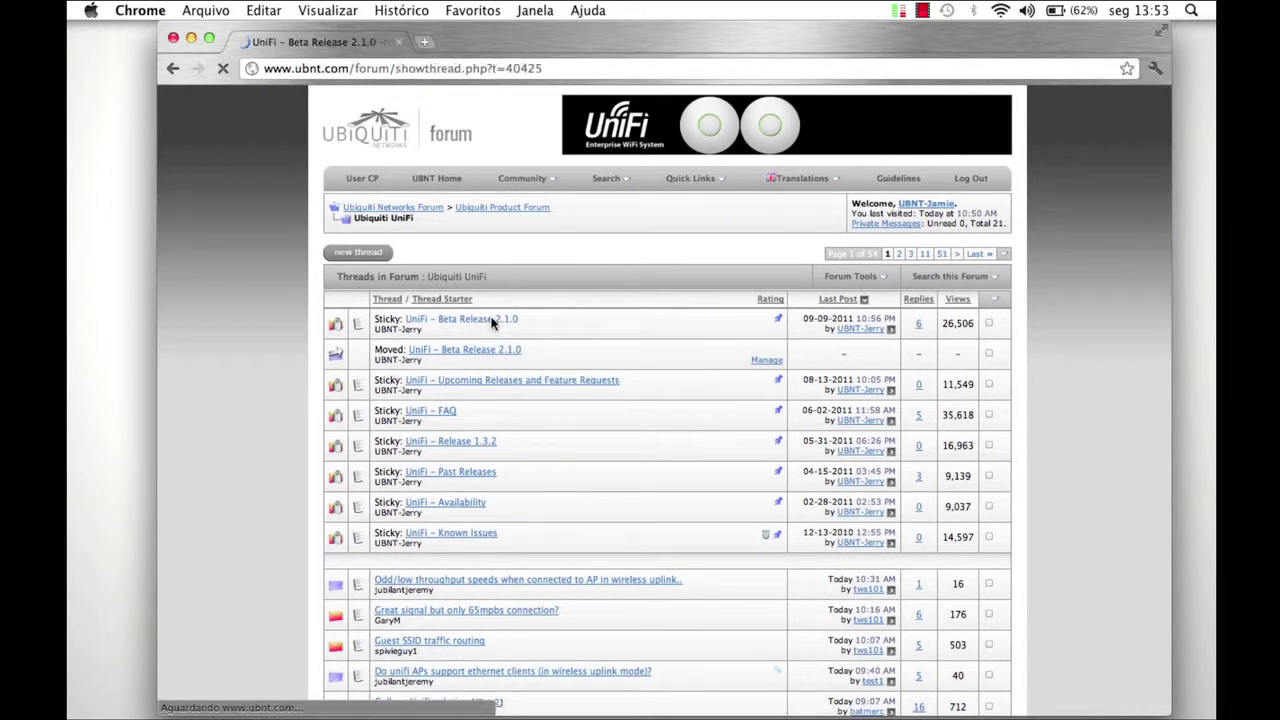
Download UniFi Controller for Mac, accepting the license agreement.
scroll(640, 375, down, 10)
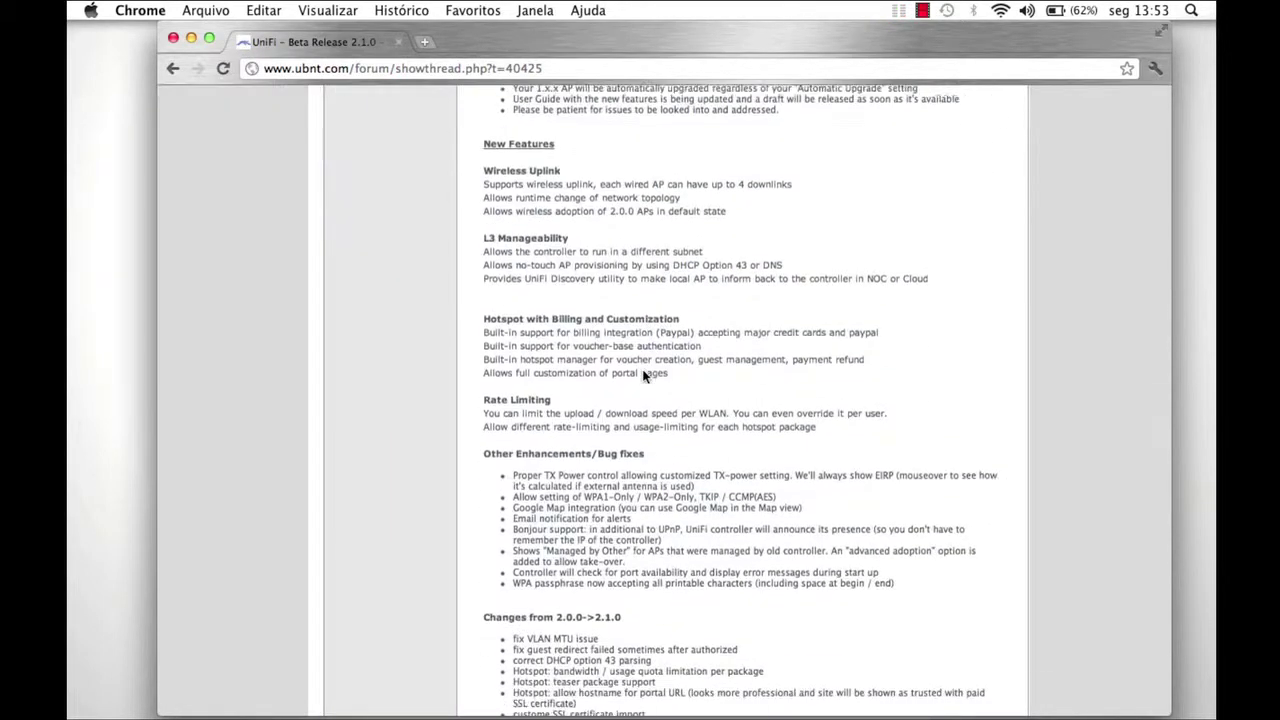
scroll(643, 376, down, 5)
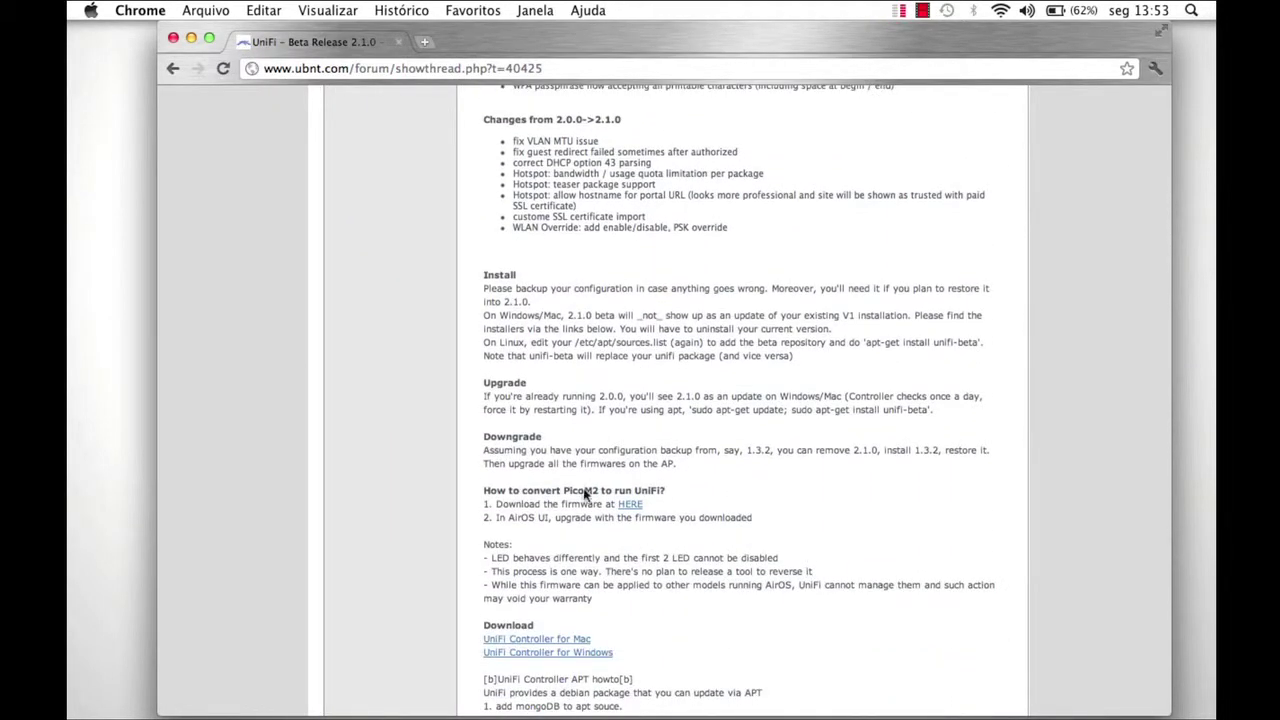
click(550, 640)
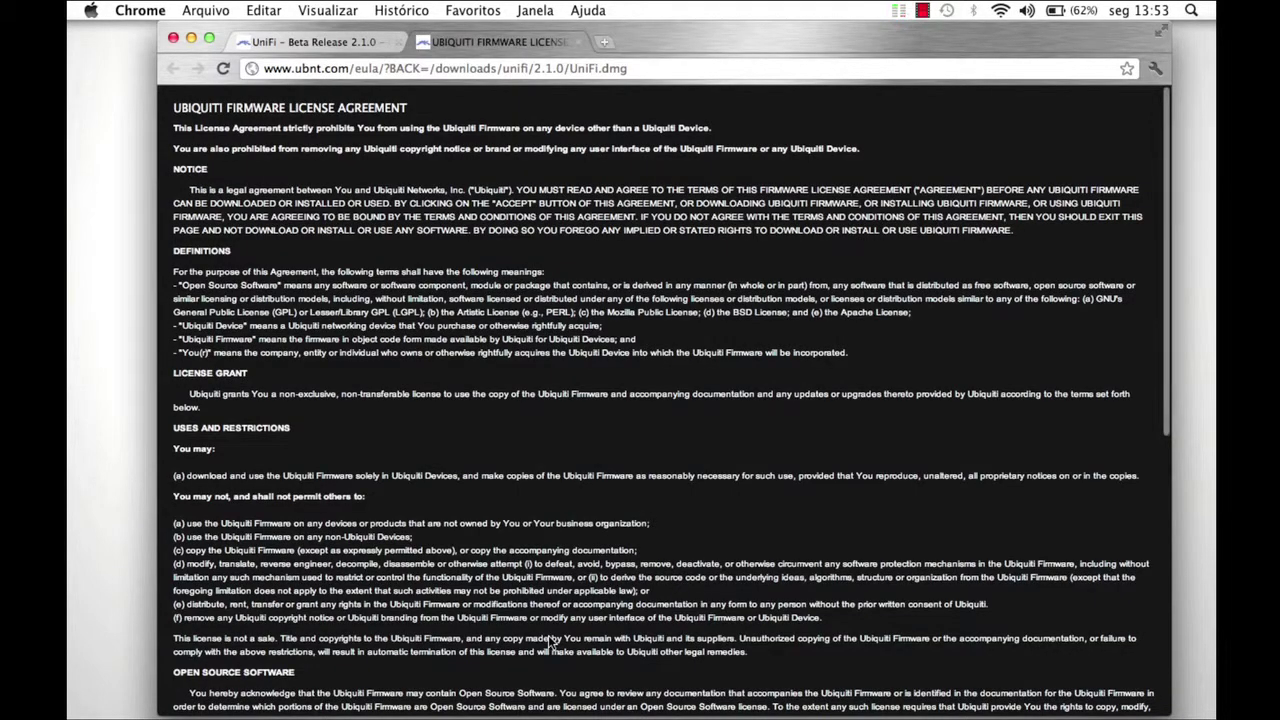
scroll(550, 640, down, 10)
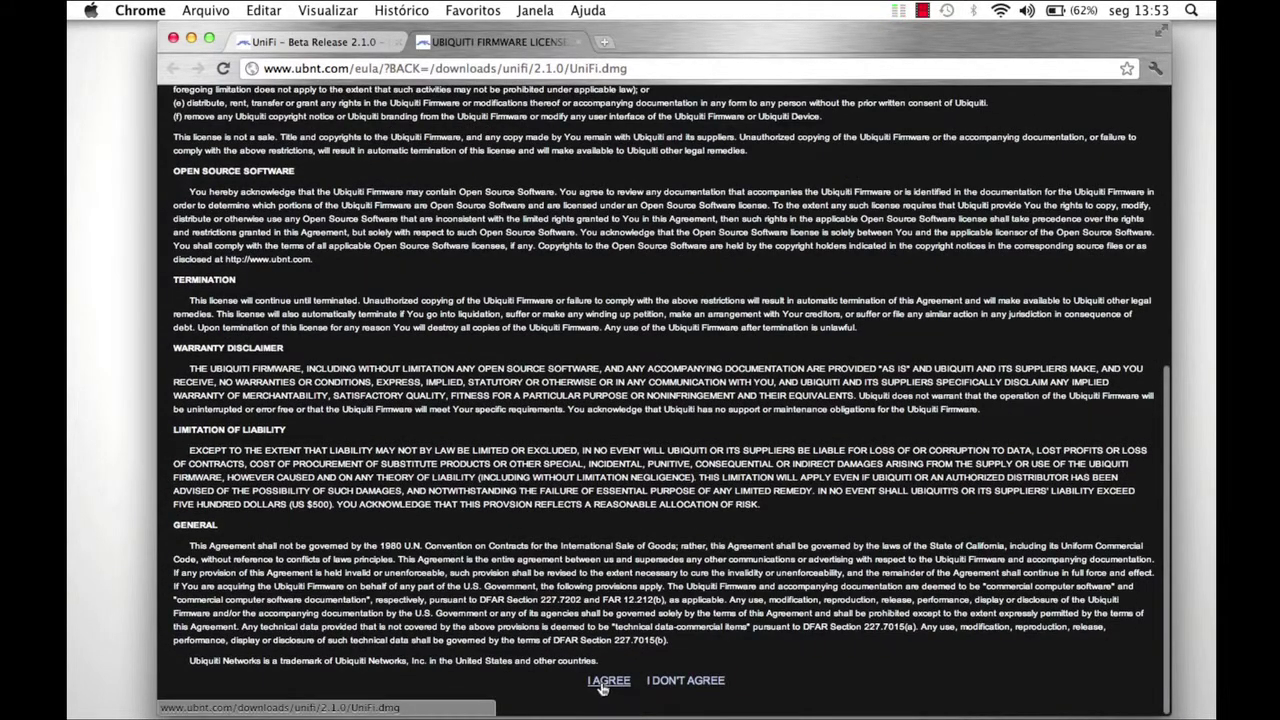
click(605, 682)
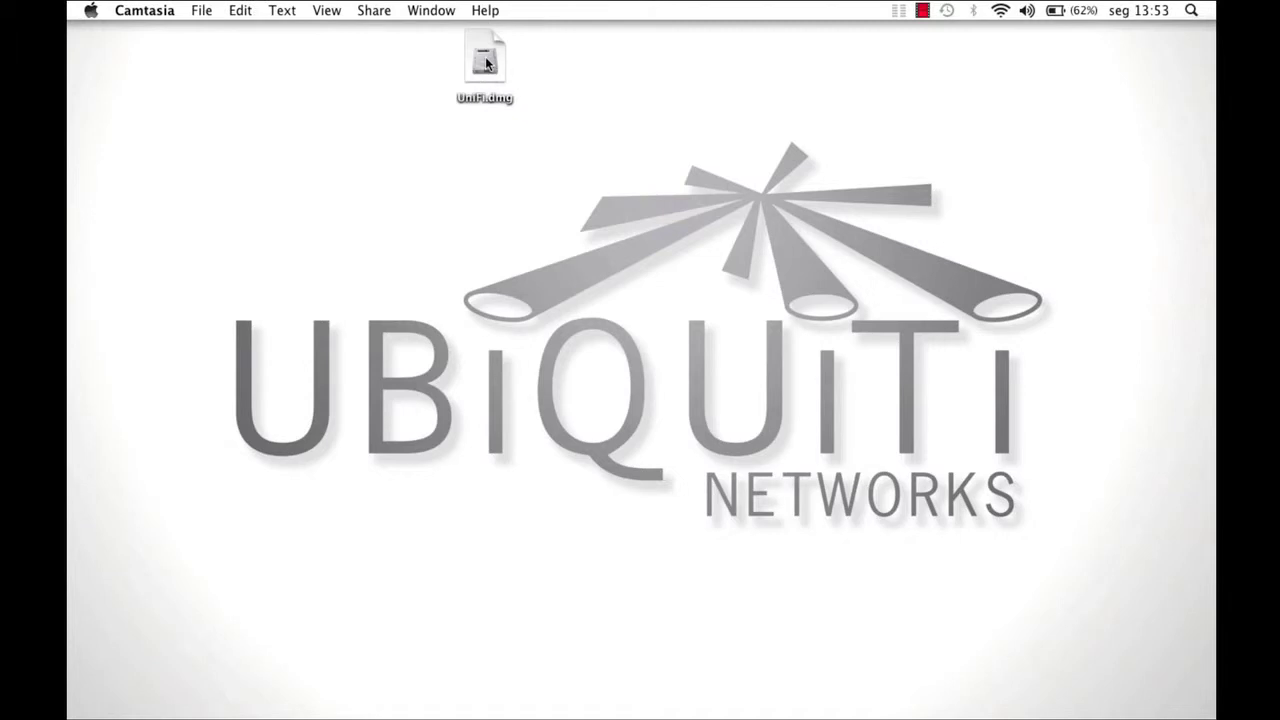
Run the standard UniFi install from UniFi.dmg to completion, then close the disk window.
double_click(487, 63)
click(539, 325)
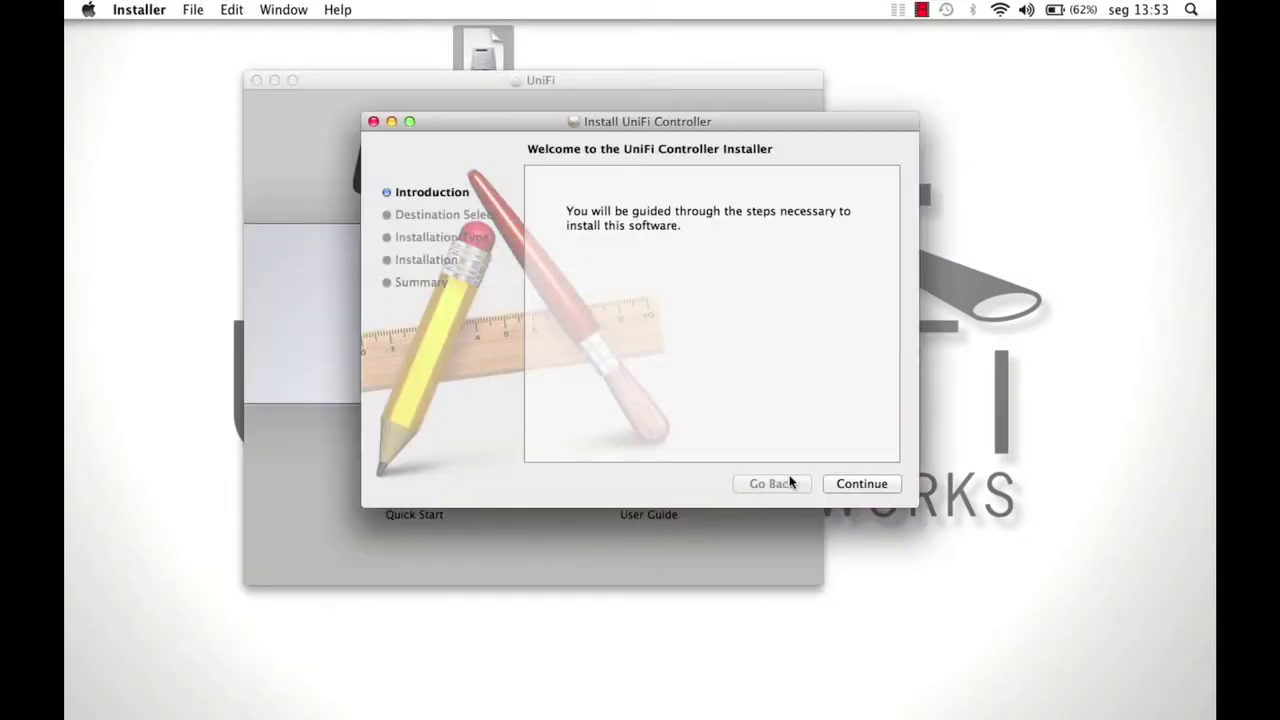
click(860, 484)
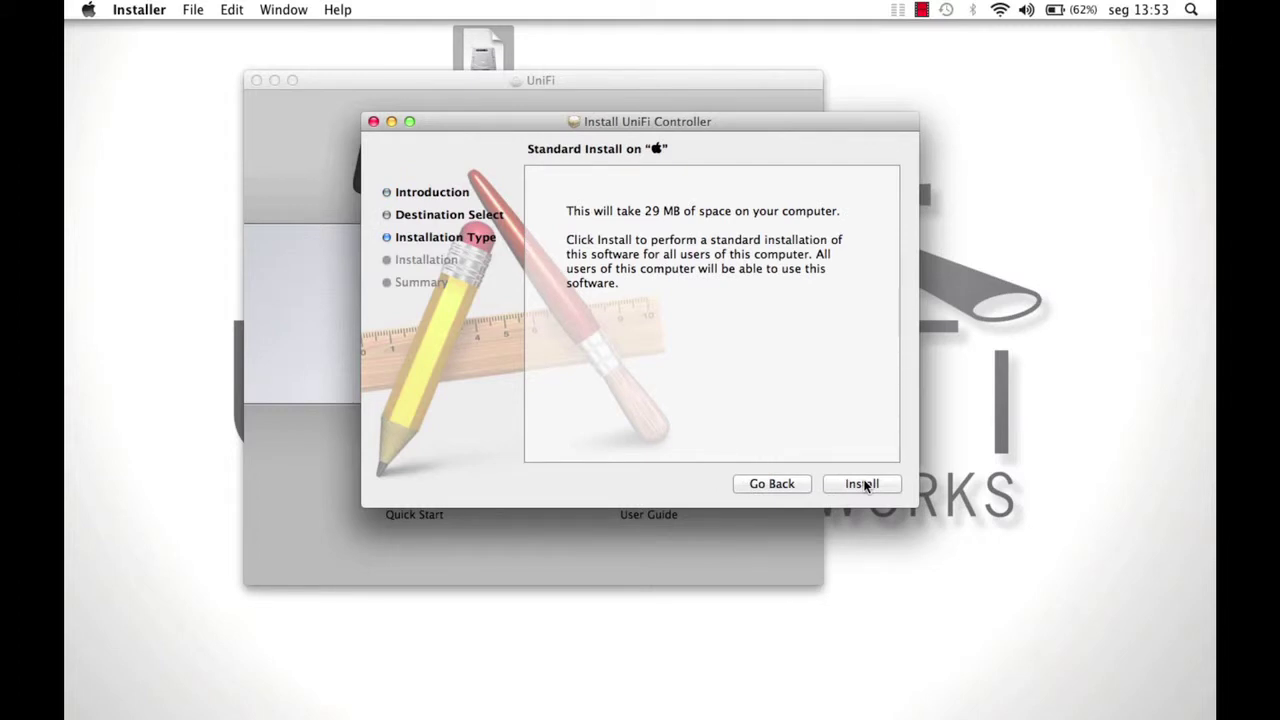
click(862, 484)
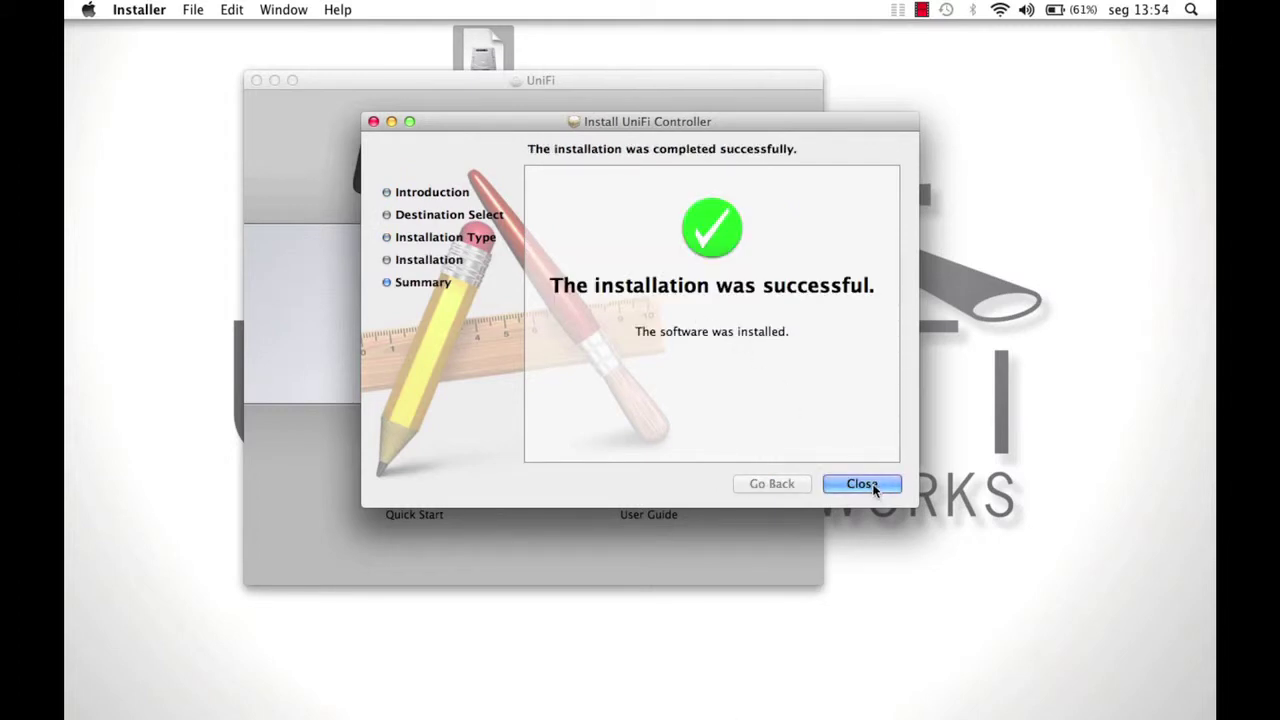
click(866, 485)
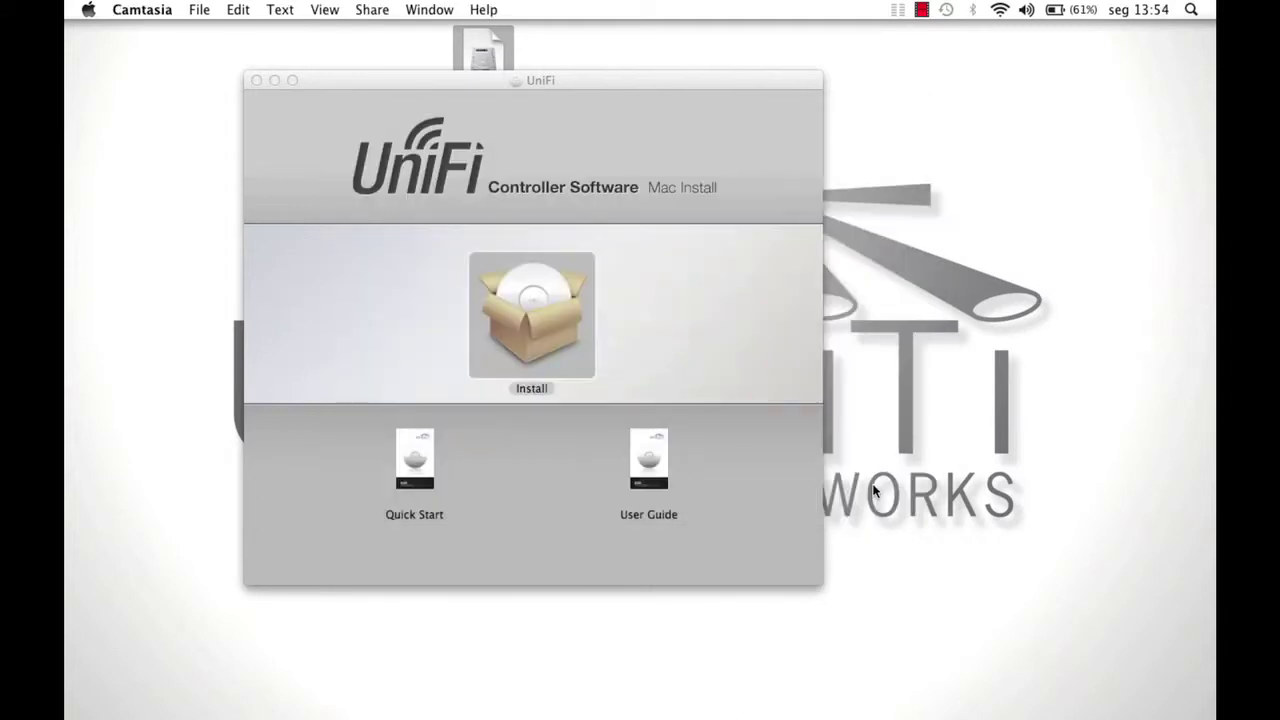
click(660, 337)
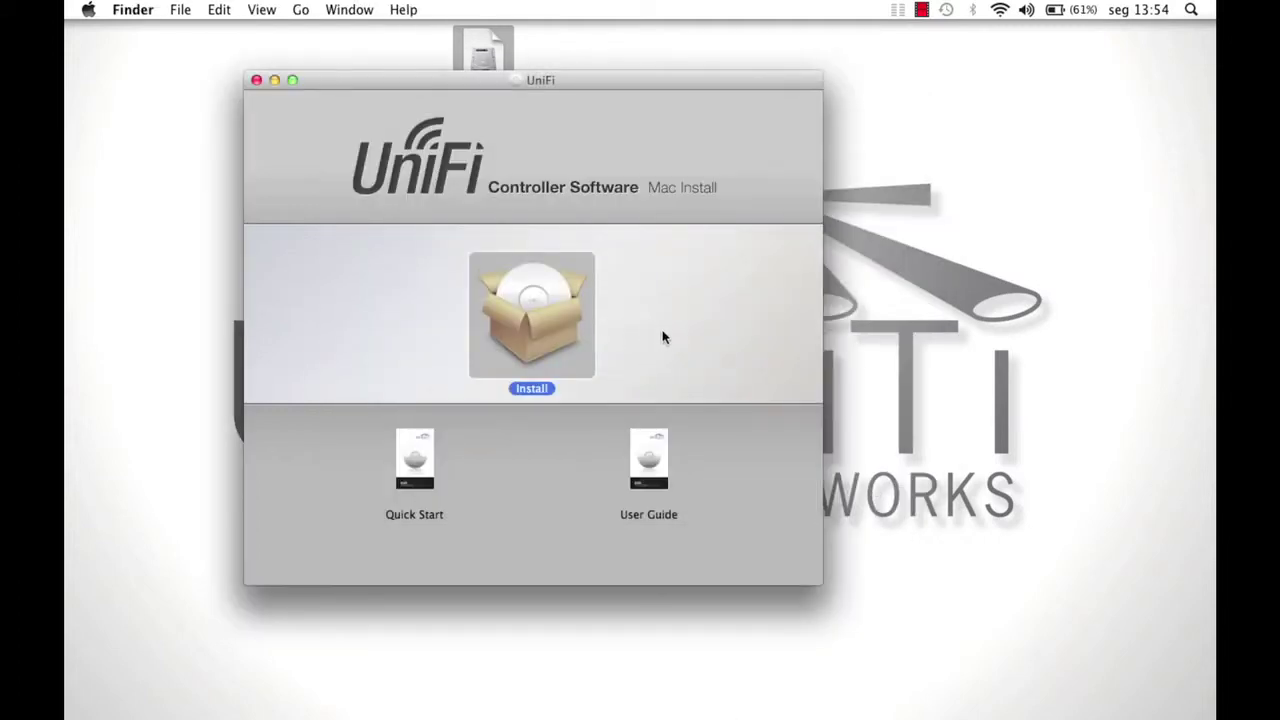
key(super+w)
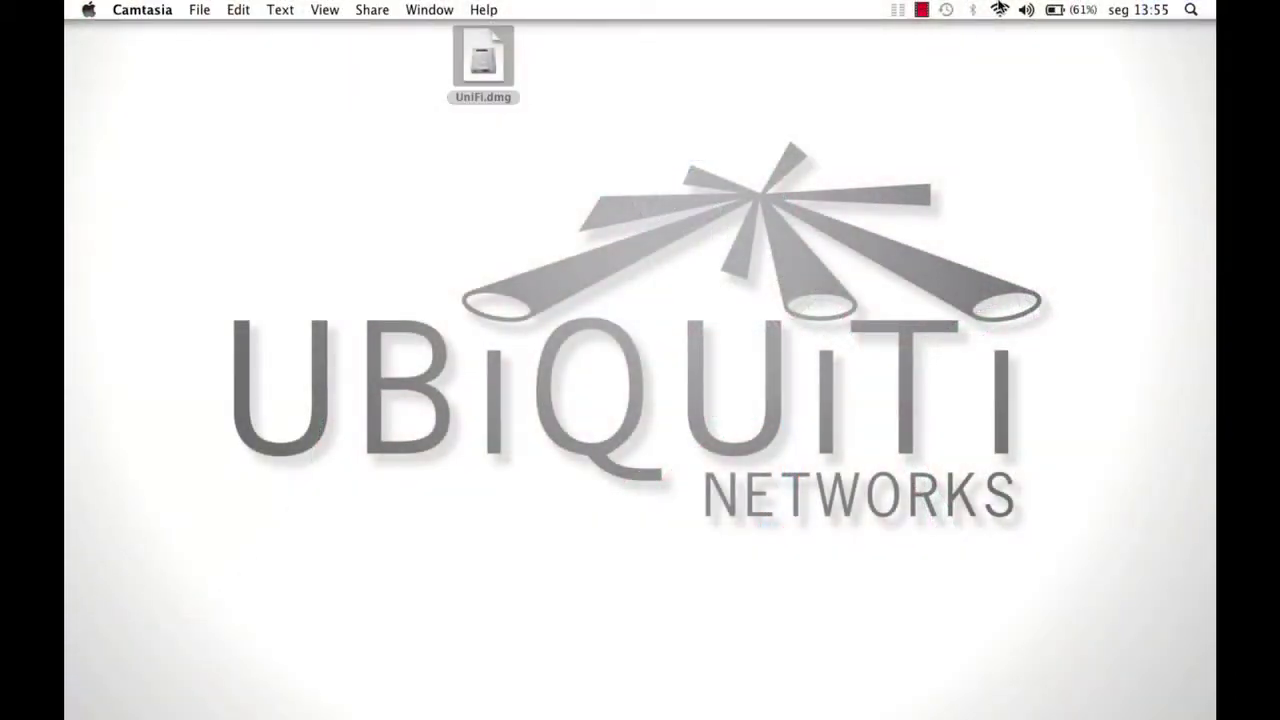
Turn Wi-Fi off, confirm Ethernet is connected at 192.168.1.178 in Network preferences, then quit.
click(999, 9)
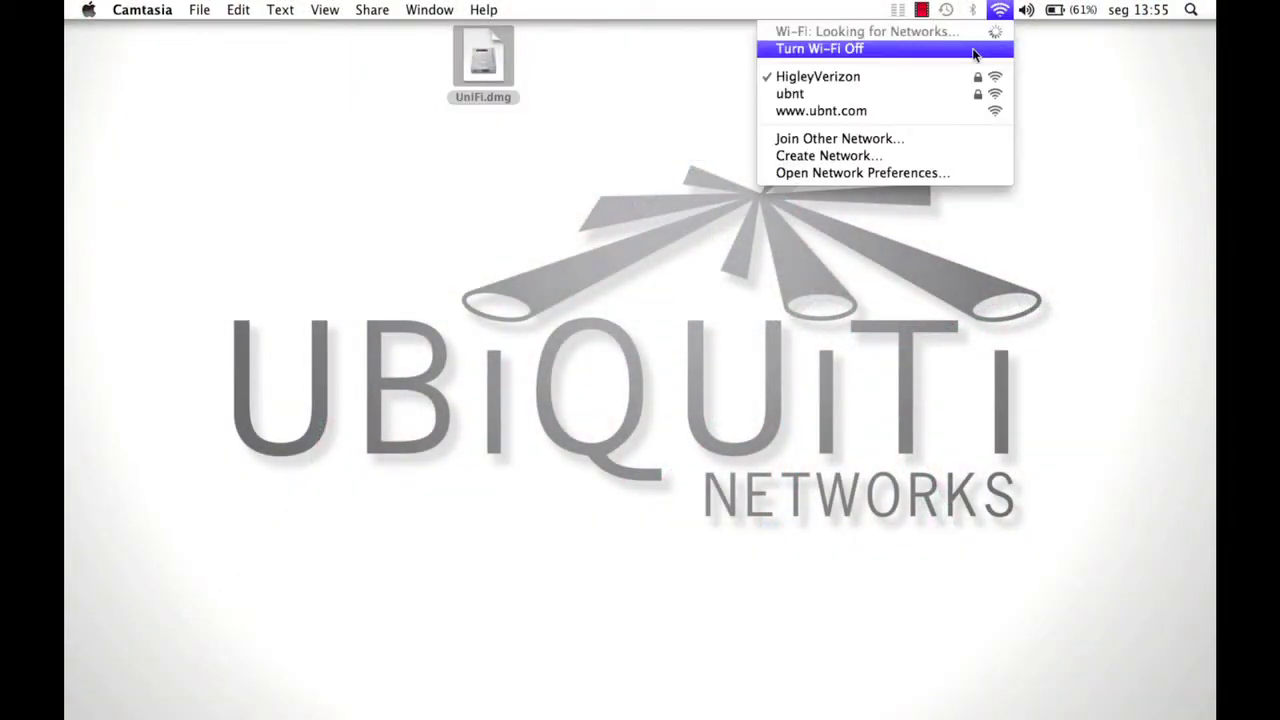
click(976, 50)
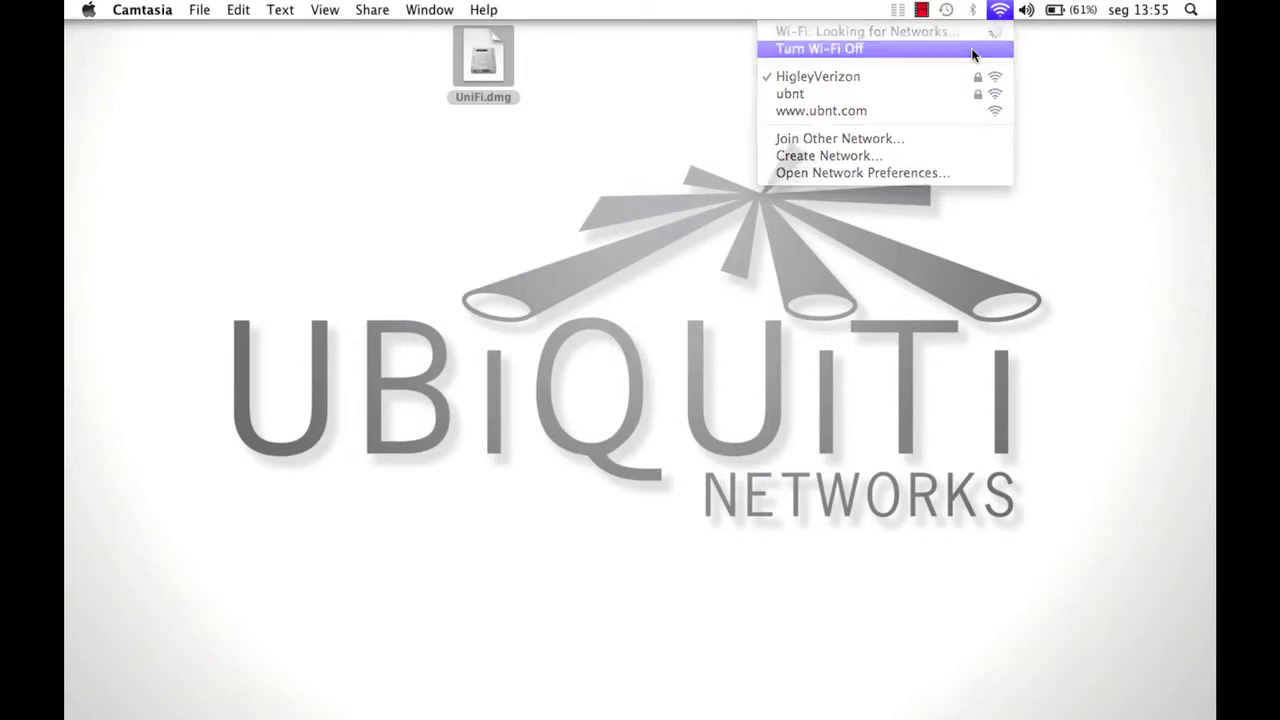
click(89, 9)
click(165, 93)
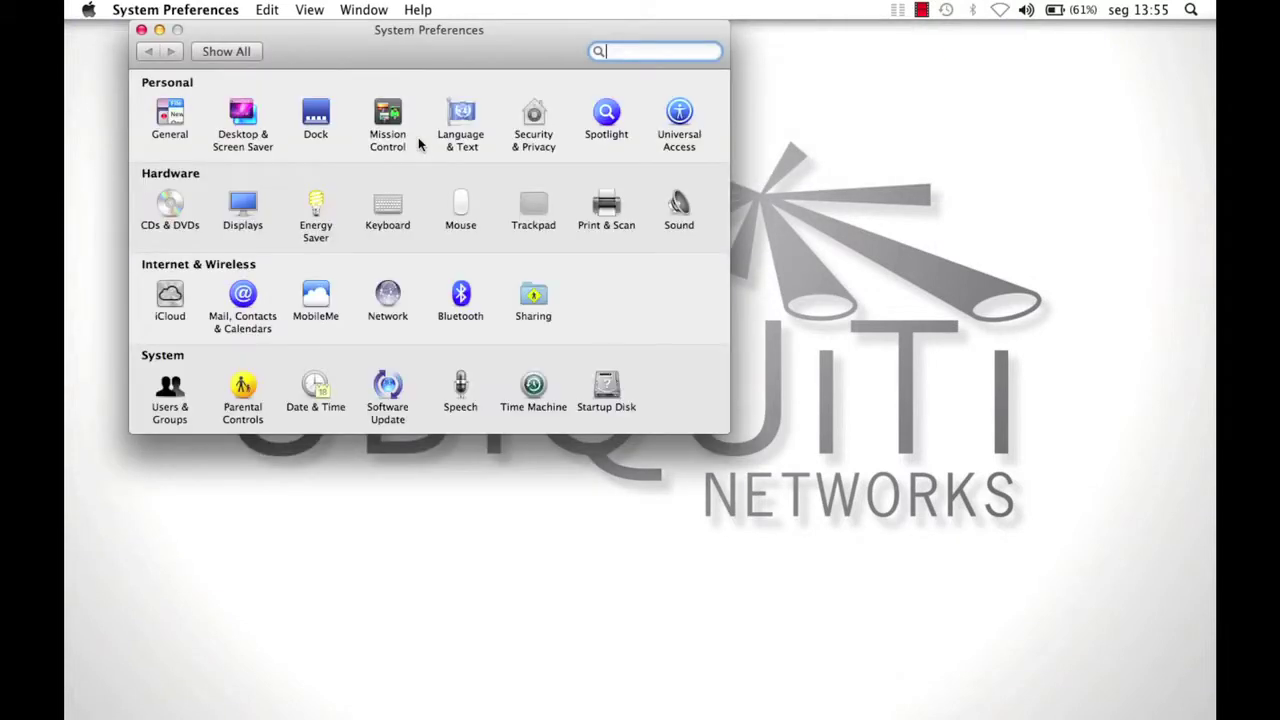
click(387, 304)
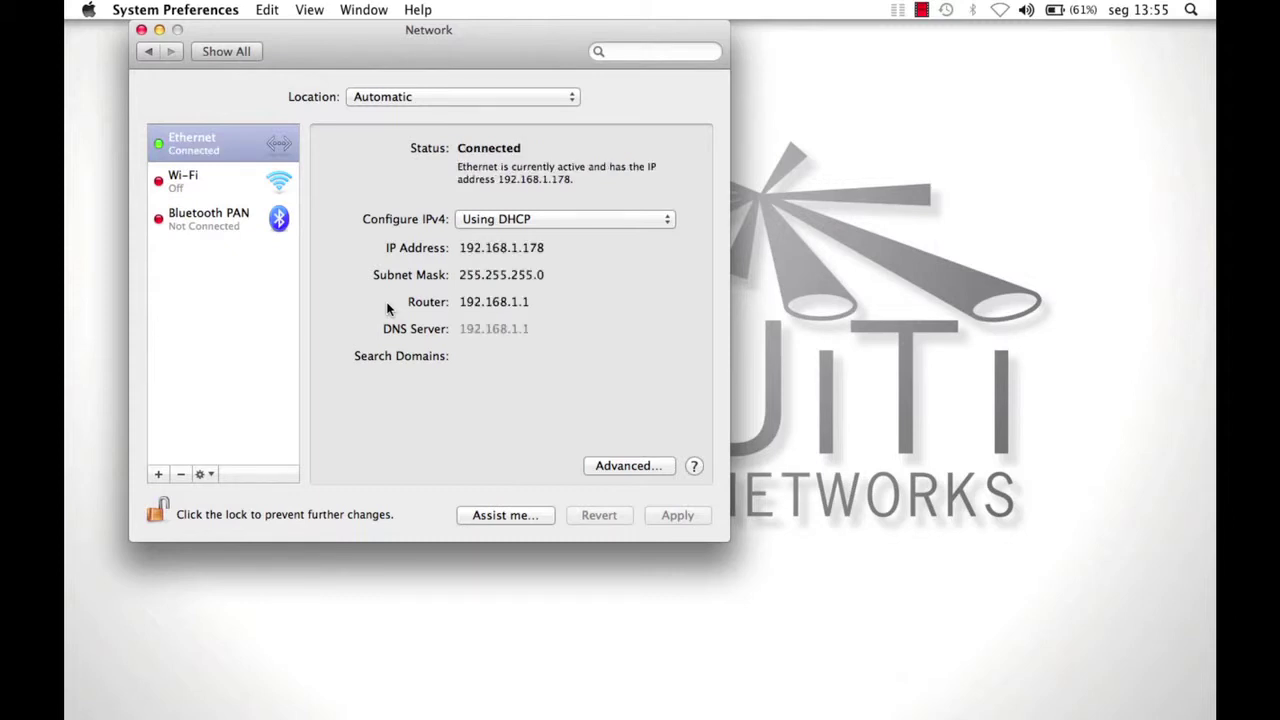
key(super+q)
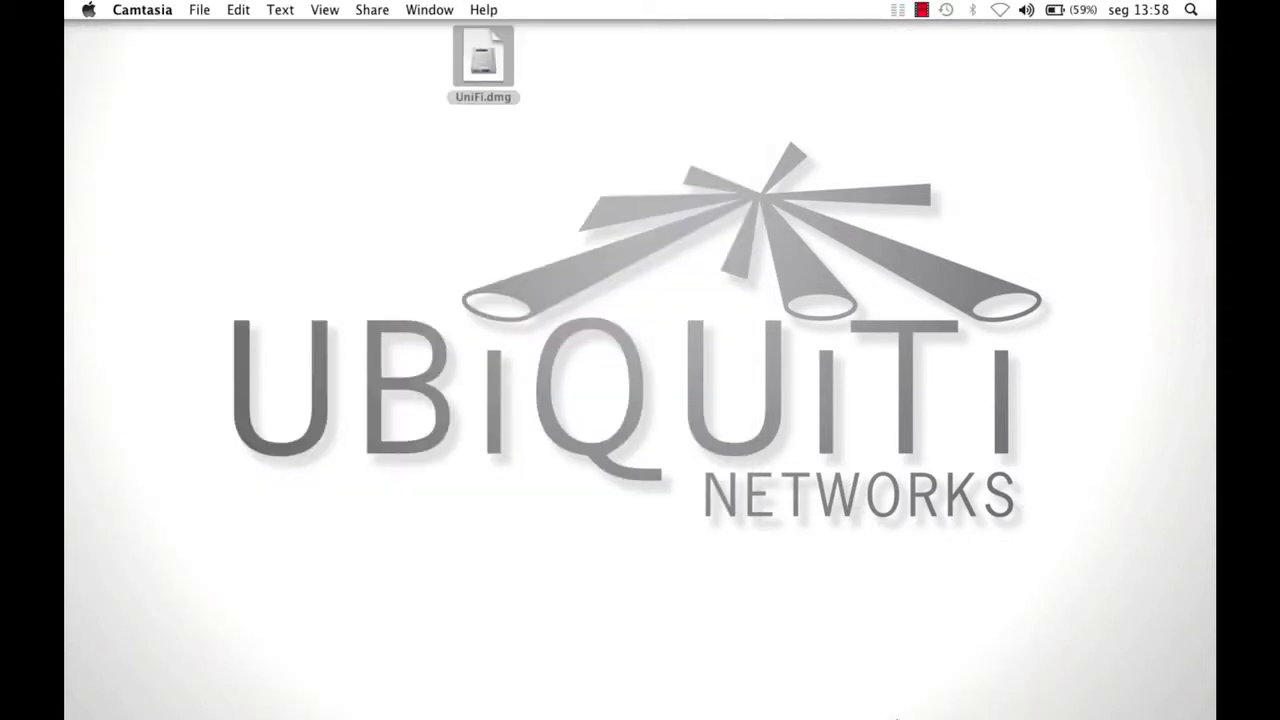
Launch UniFi from Applications and advance the browser wizard past discovery of the one access point.
mouse_move(838, 682)
click(773, 678)
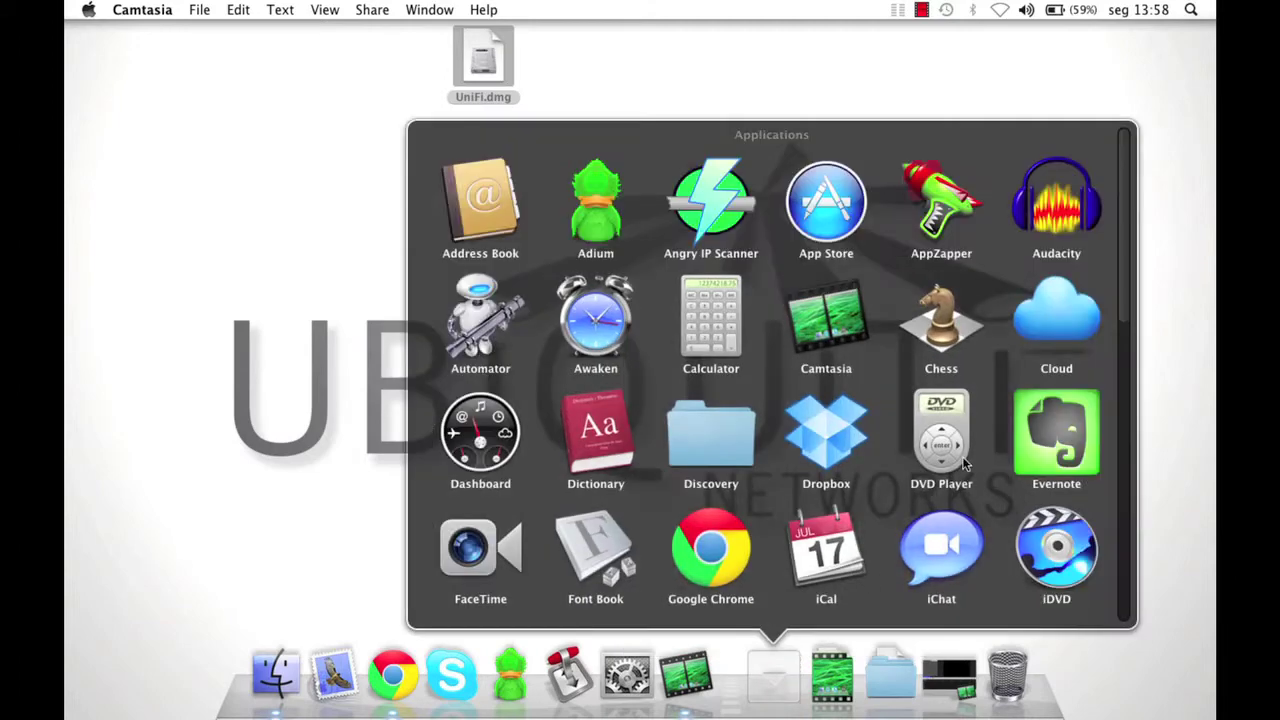
scroll(965, 462, down, 5)
click(934, 442)
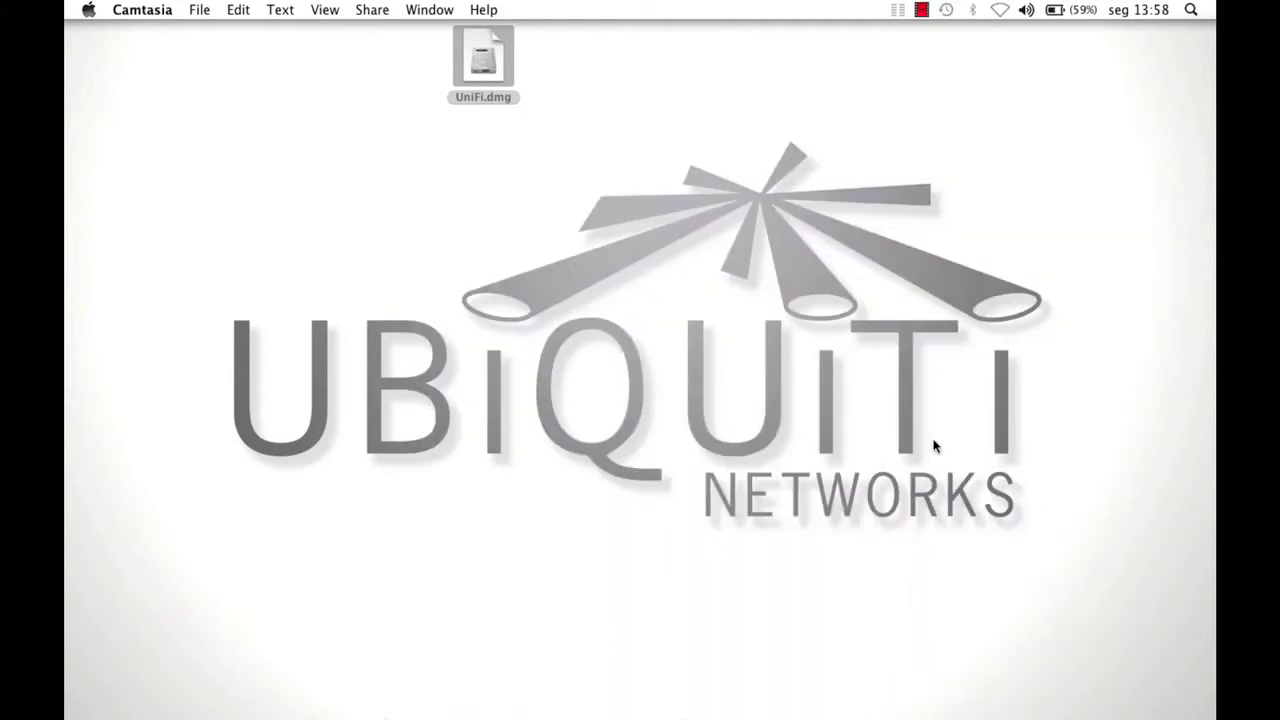
click(940, 564)
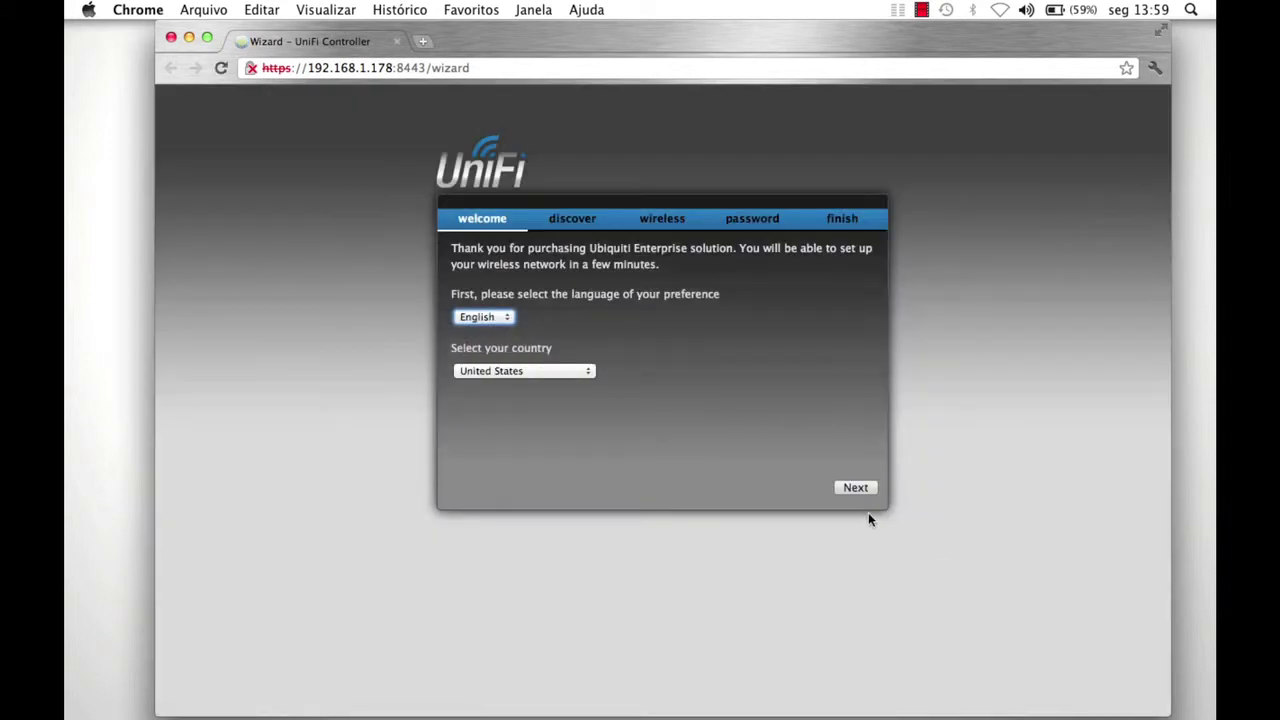
click(855, 489)
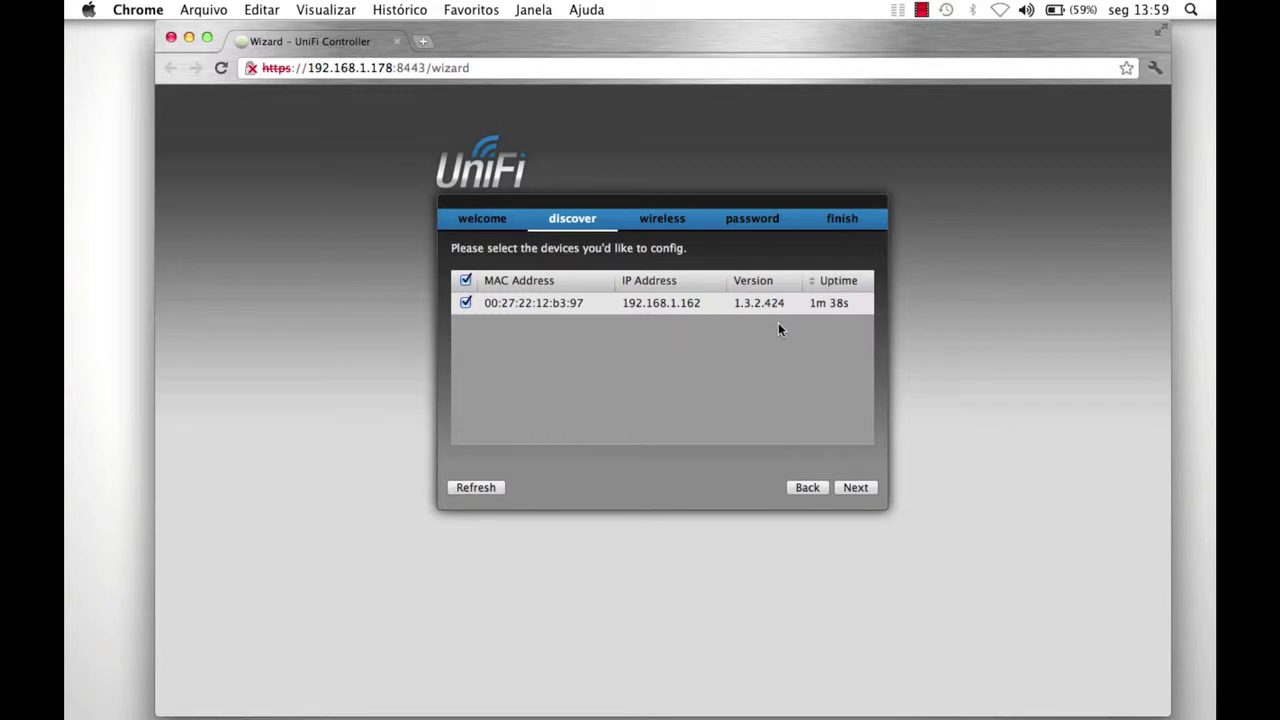
click(856, 487)
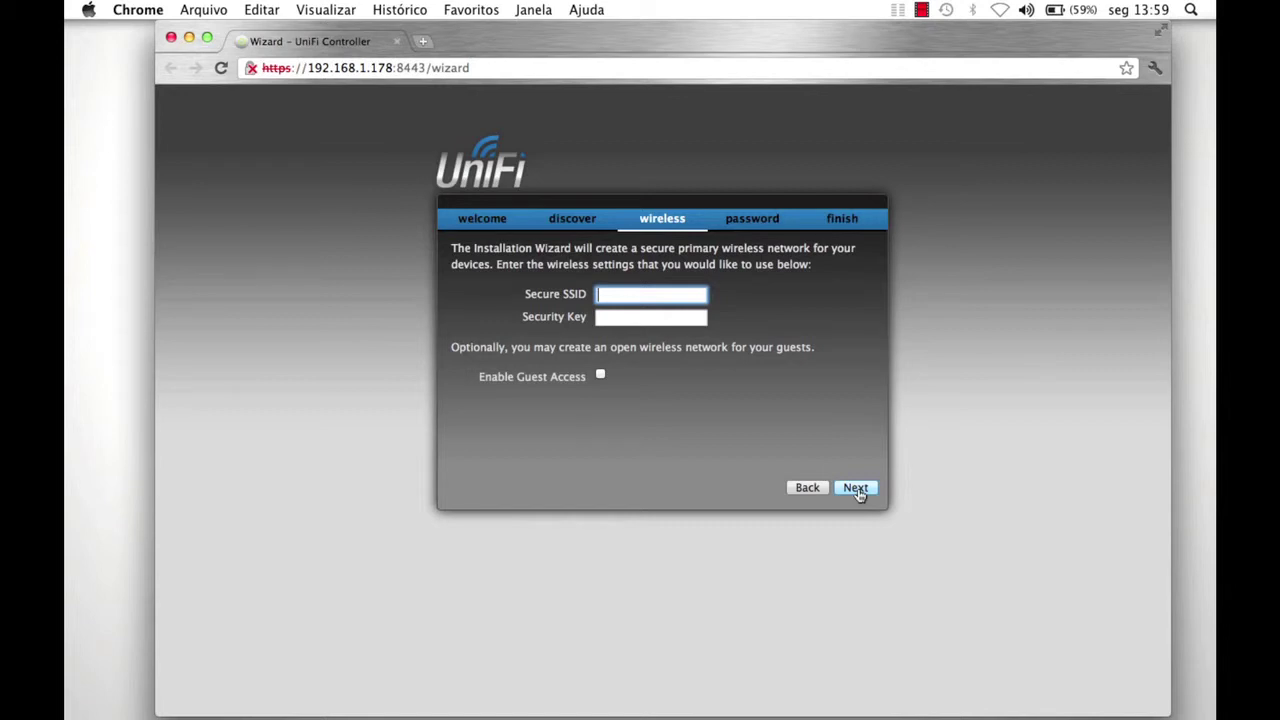
Set secure SSID 'ubnt' with a security key and enable guest network 'ubnt-guest'.
text(ubnt)
key(Tab)
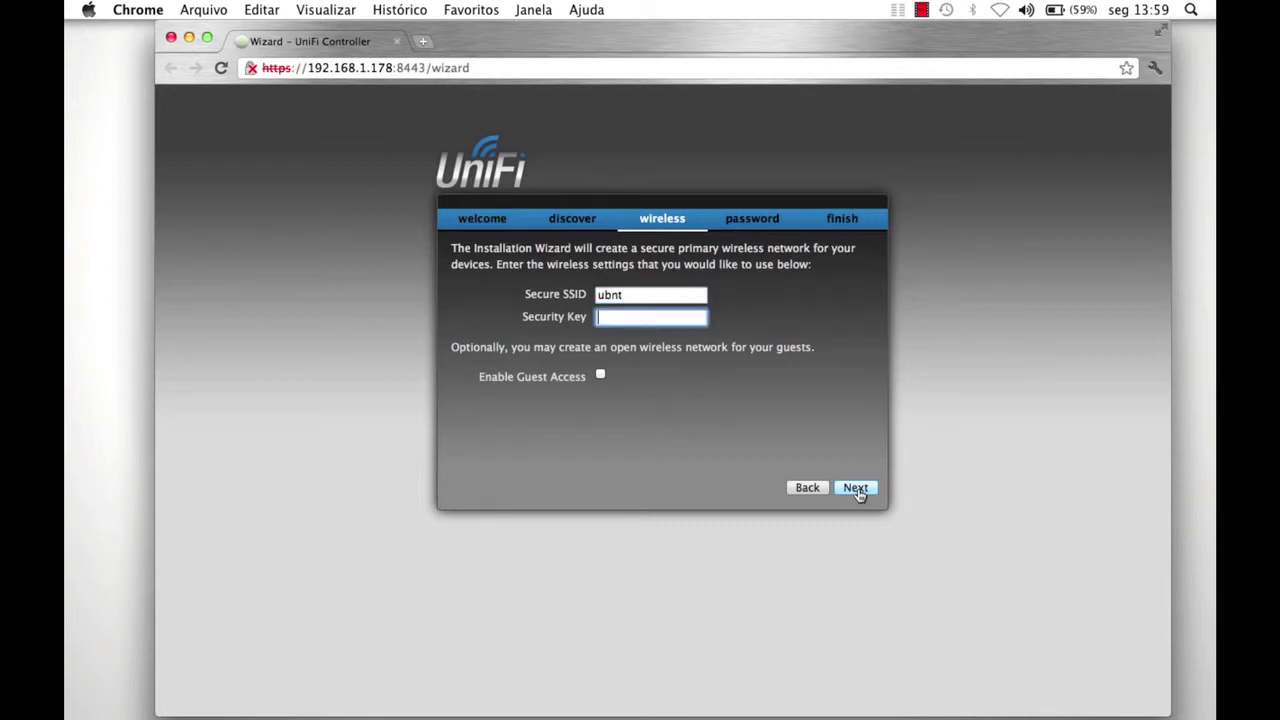
text(security123)
click(600, 377)
click(609, 400)
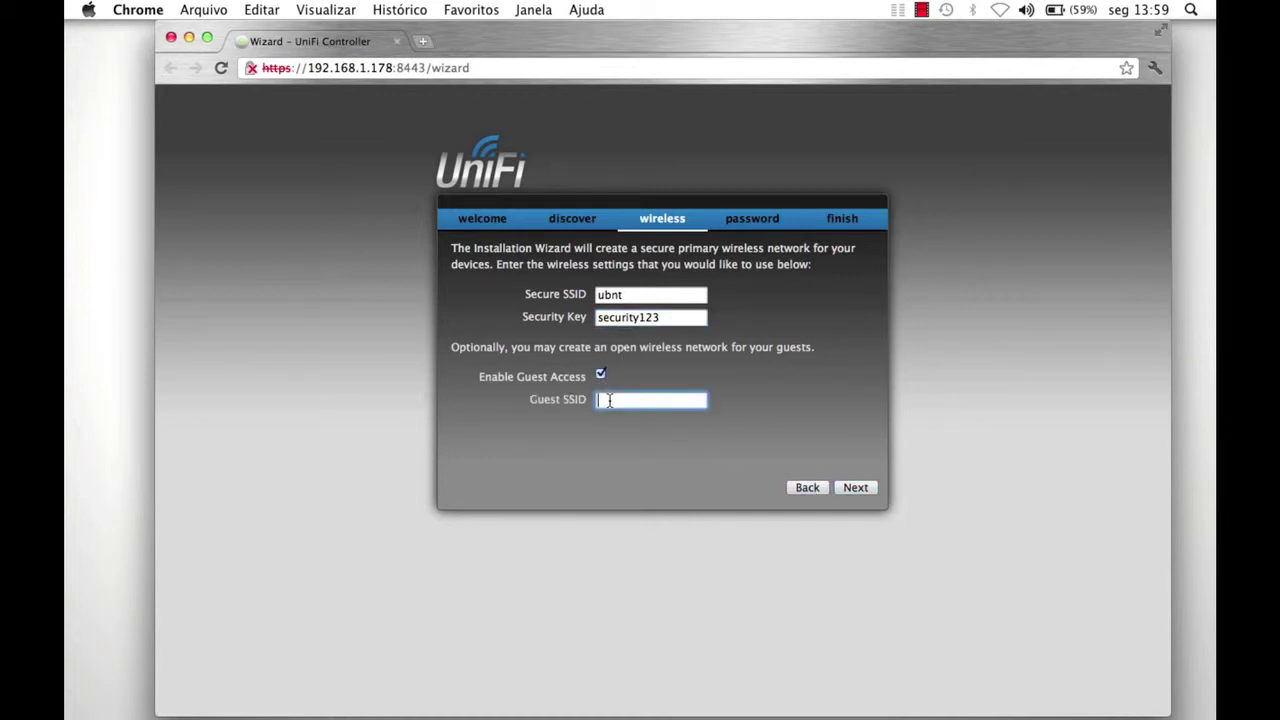
text(ubnt-guest)
click(855, 487)
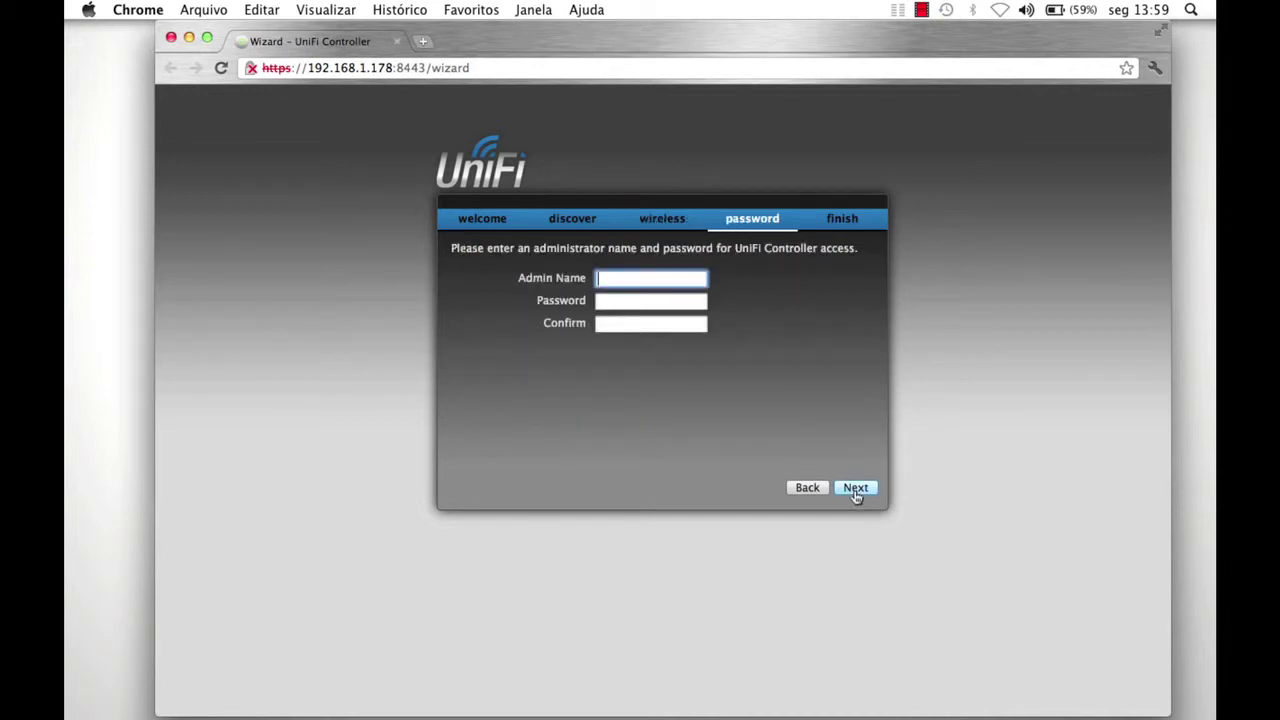
Enter the administrator name and password, confirm it, and finish the wizard.
text(ubnt)
key(Tab)
text(ubnt)
key(Tab)
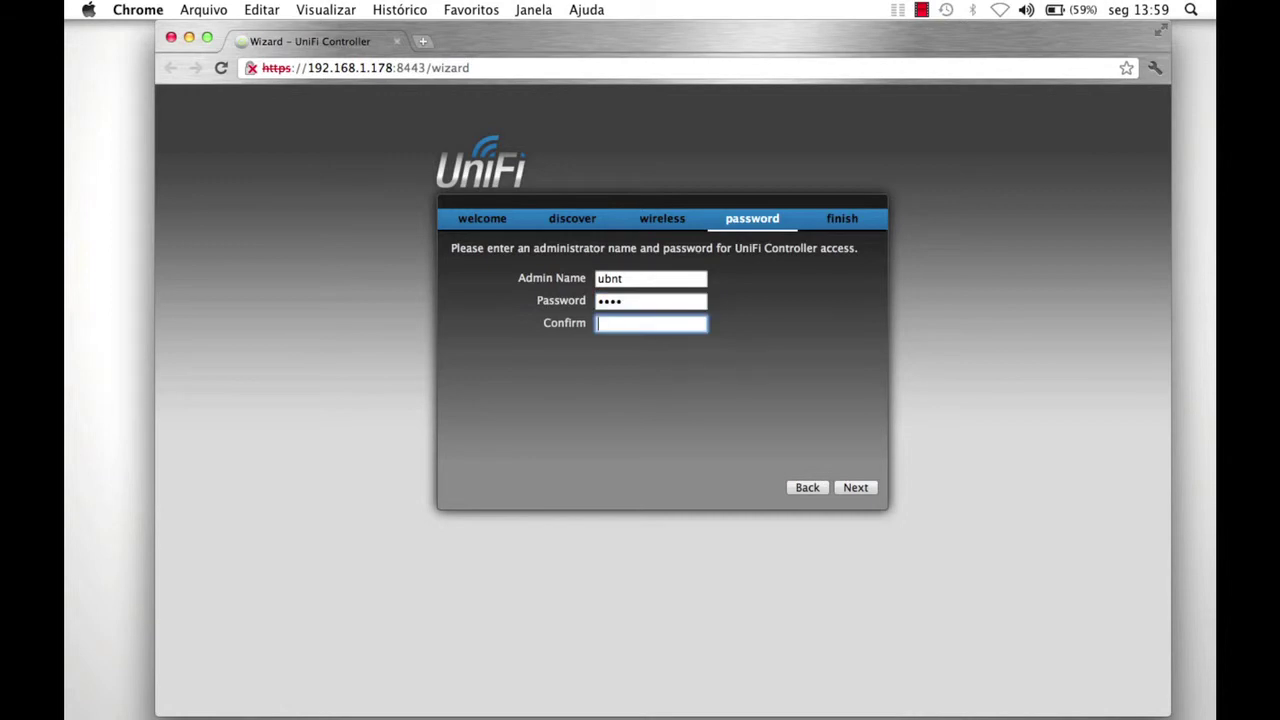
text(ubnt)
click(860, 490)
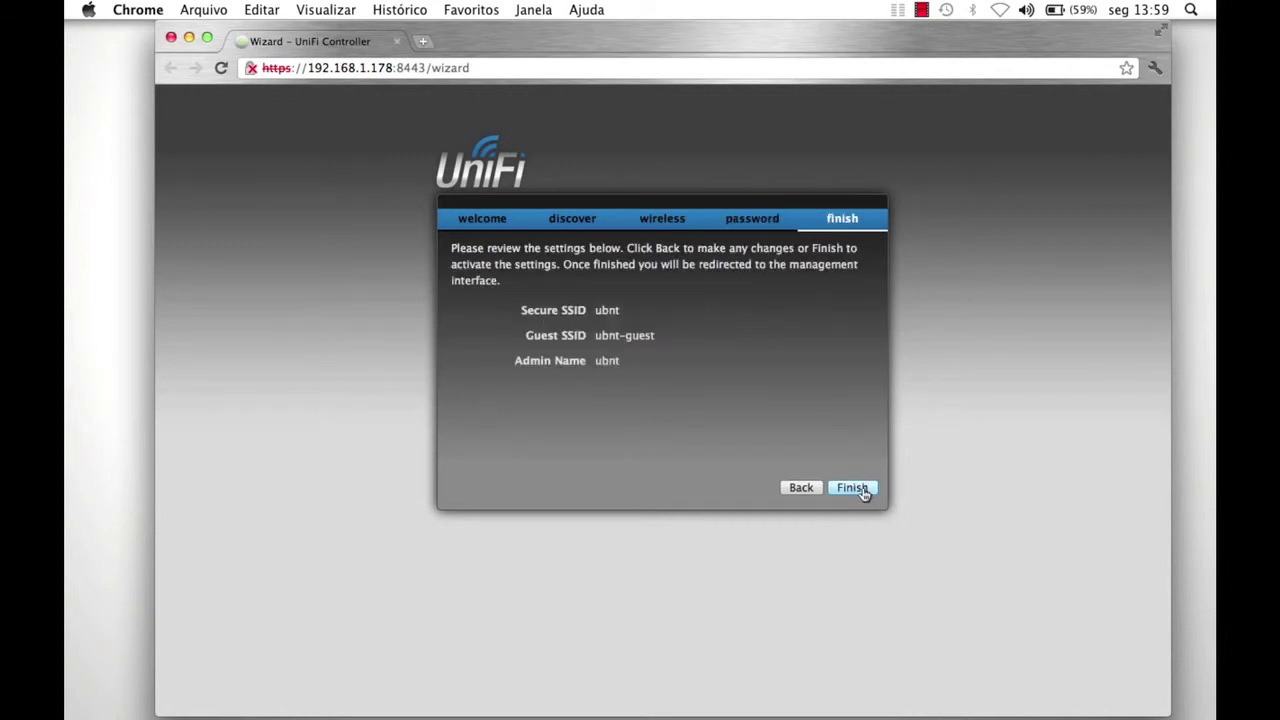
click(852, 488)
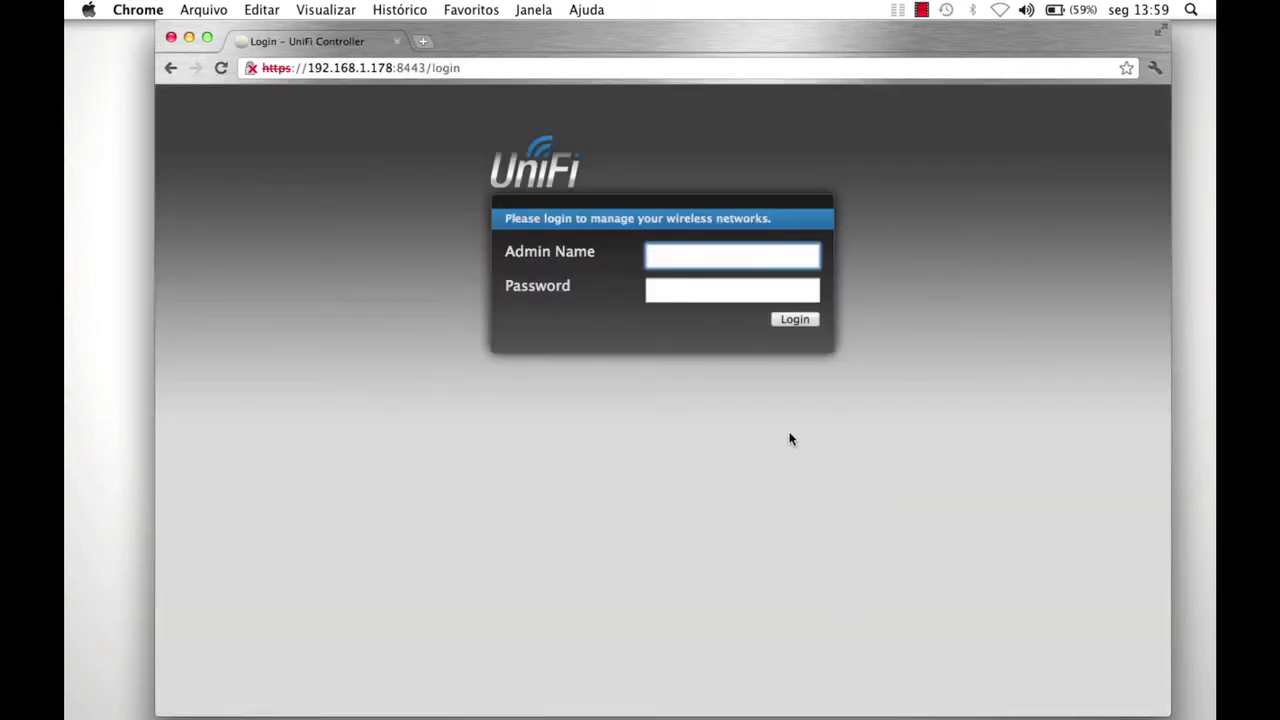
Log in with the admin credentials and open the connected AP, now on firmware 2.1.0.942.
text(ubnt)
key(Tab)
text(ubnt)
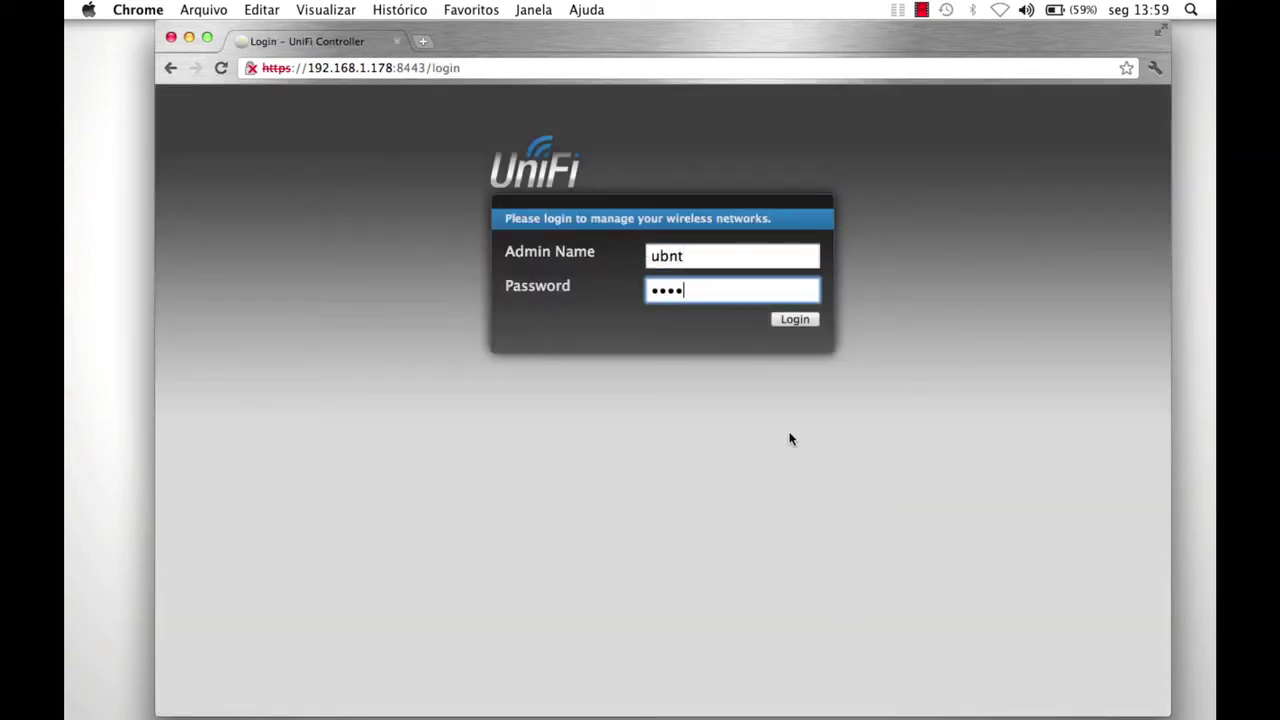
key(Return)
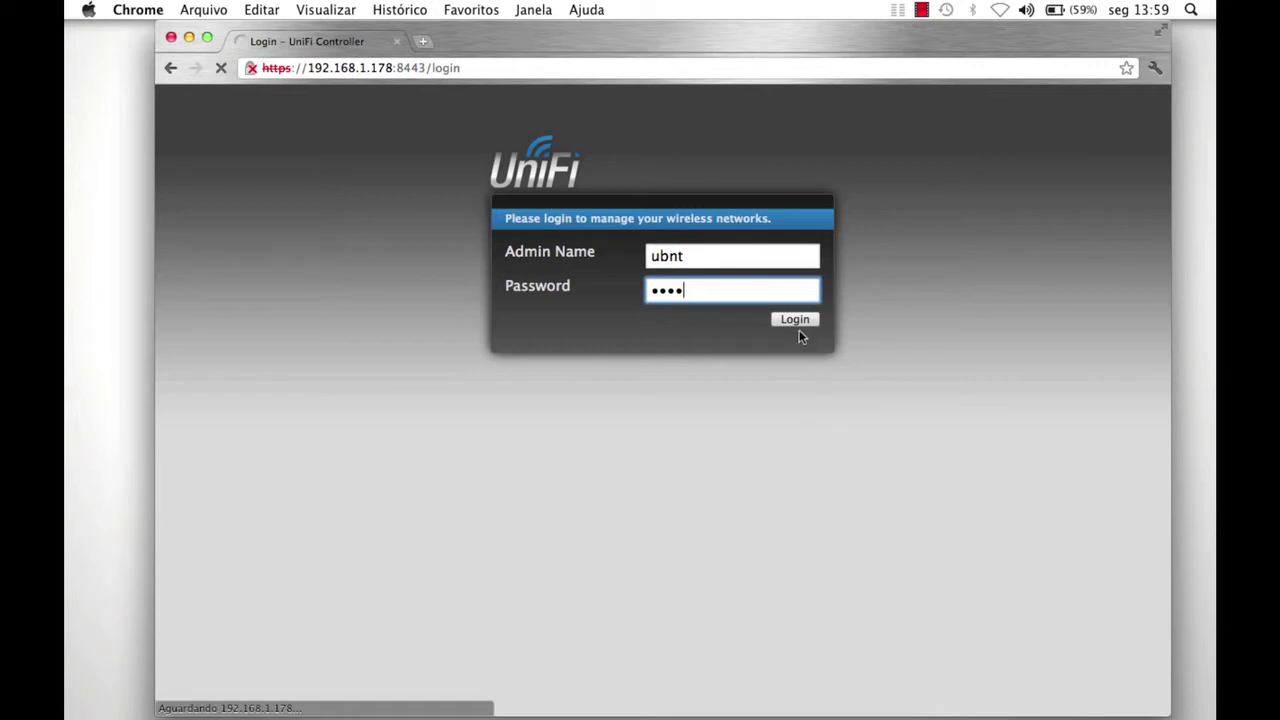
click(795, 332)
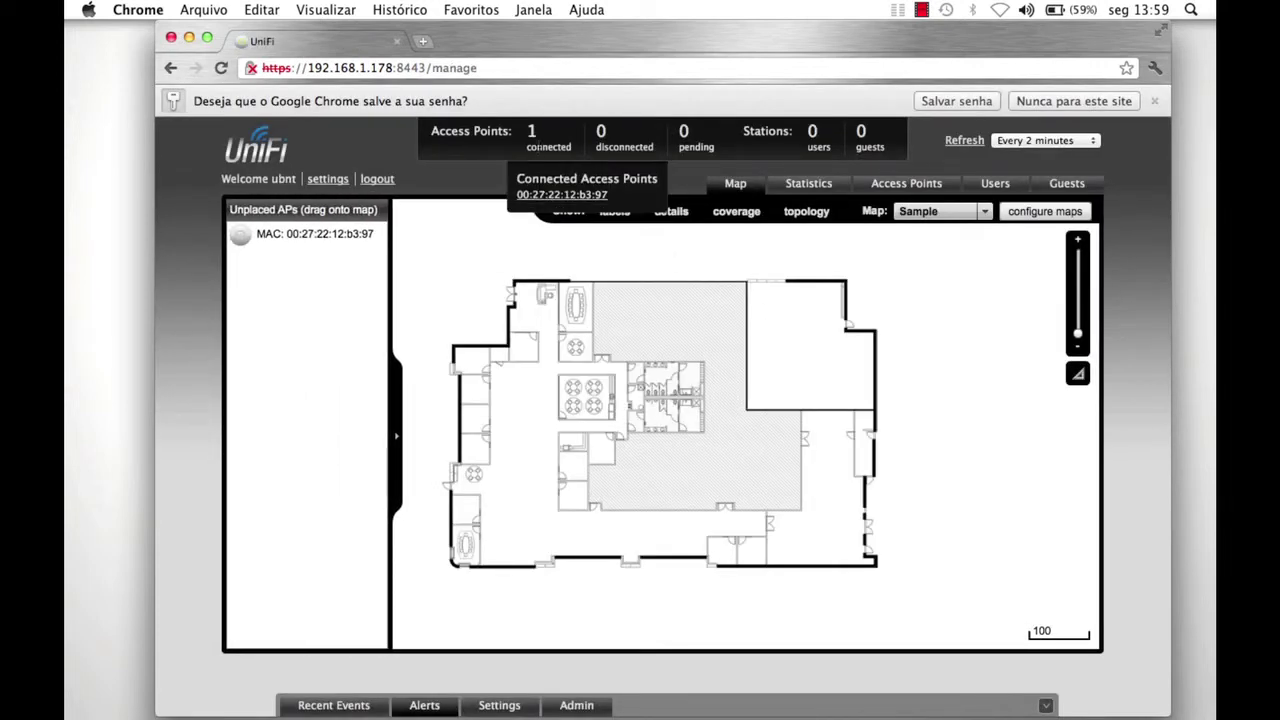
click(560, 194)
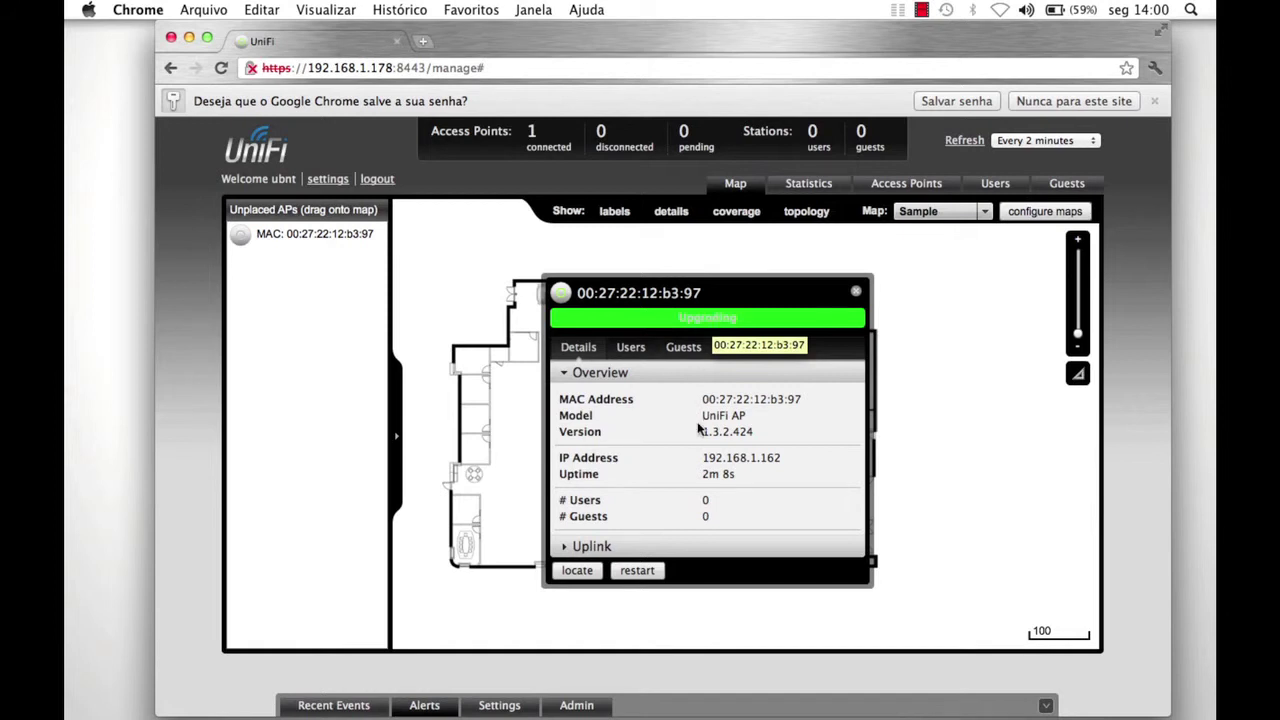
drag(701, 432, 771, 432)
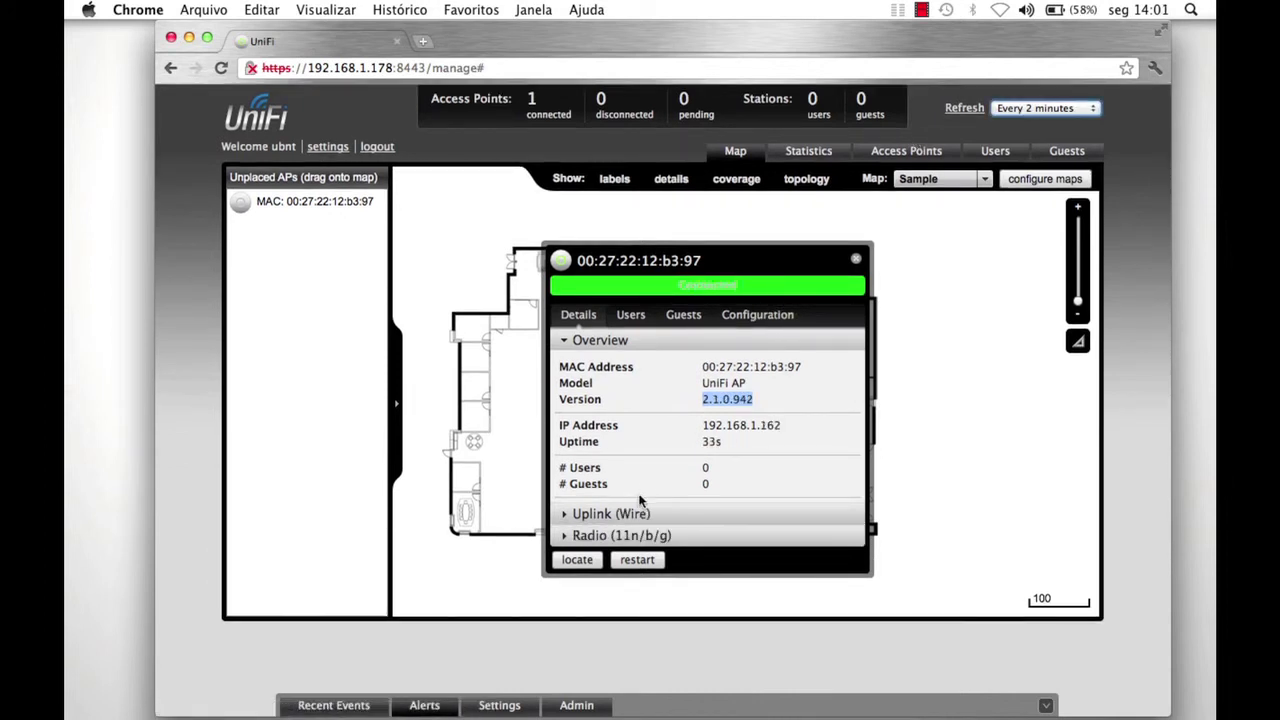
In the AP's Configuration, keep Channel and Tx Power on Auto and set Configure IP to Static IP.
click(760, 316)
click(696, 448)
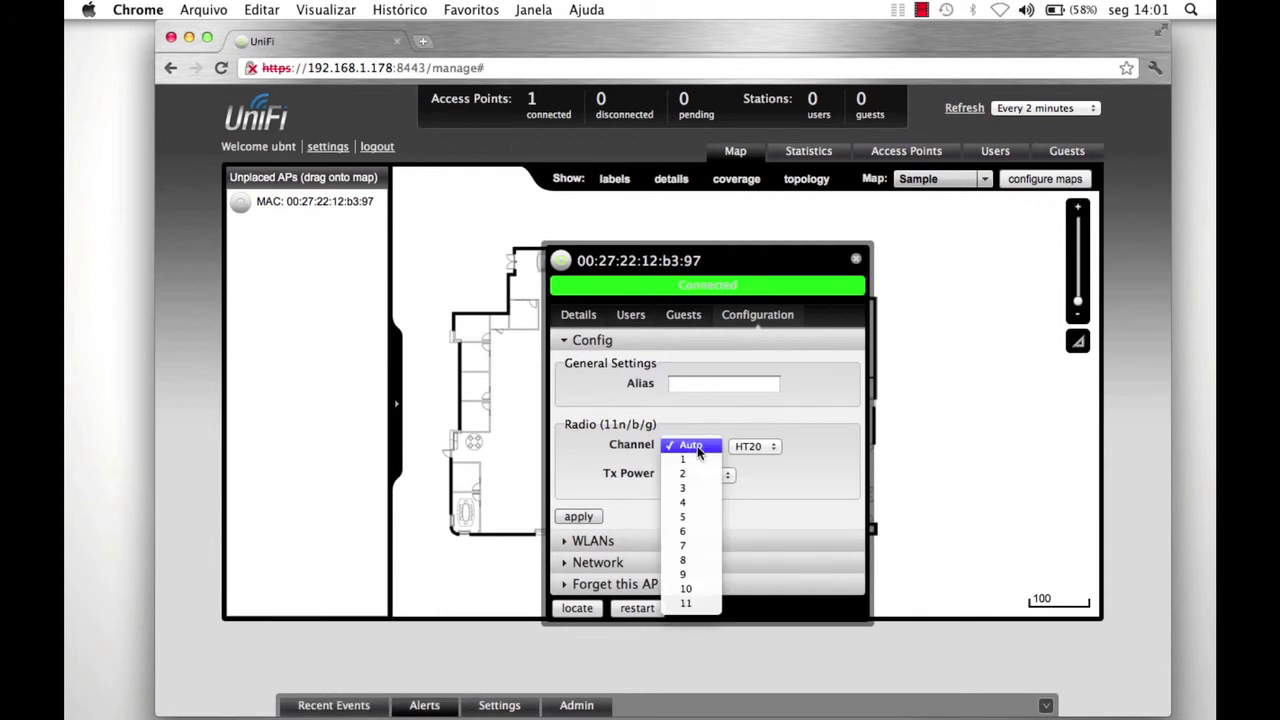
click(697, 452)
click(702, 475)
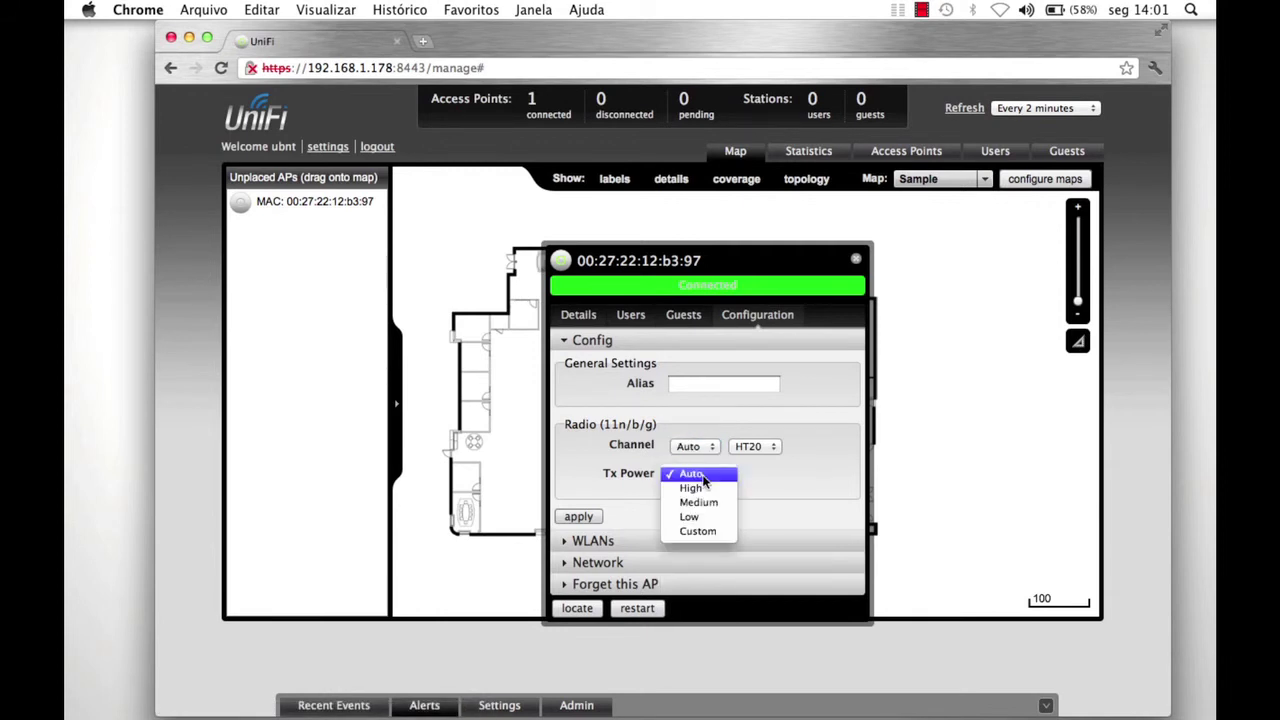
click(700, 477)
click(620, 563)
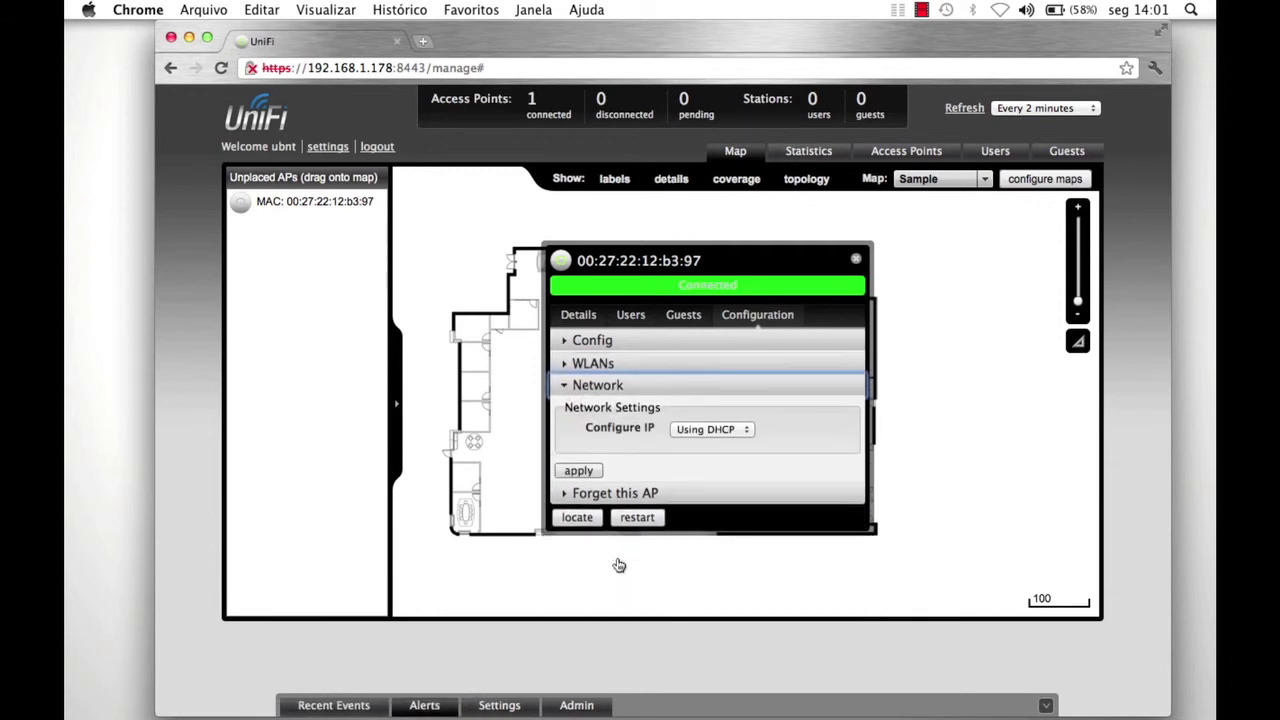
click(690, 428)
click(700, 443)
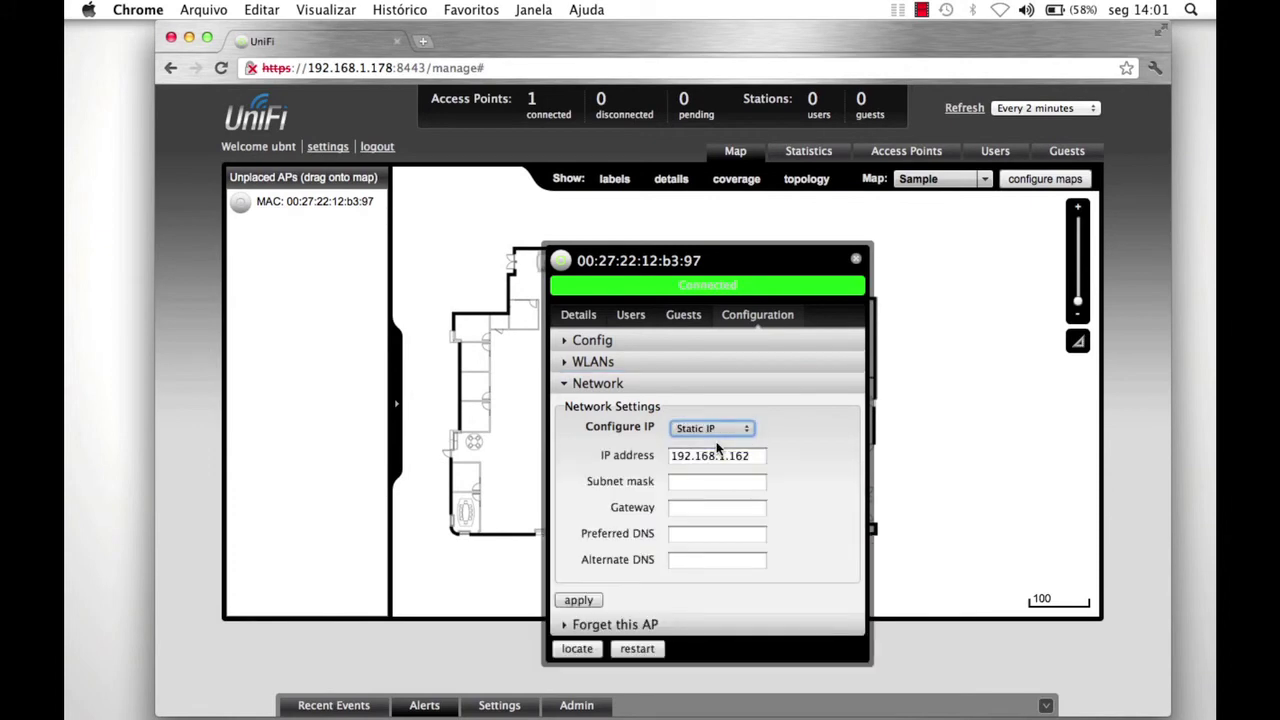